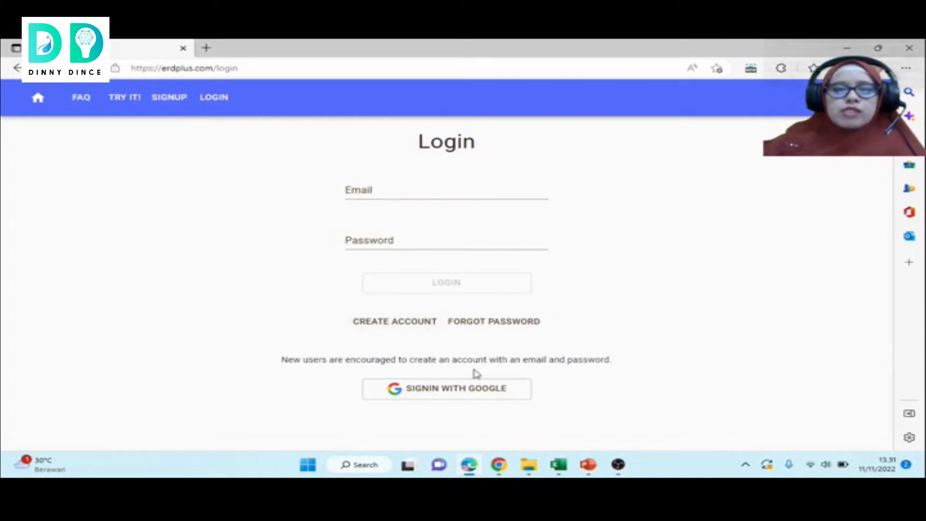
- Sign in with Google and create a new ER diagram named "Rumah Sakit"
click(446, 396)
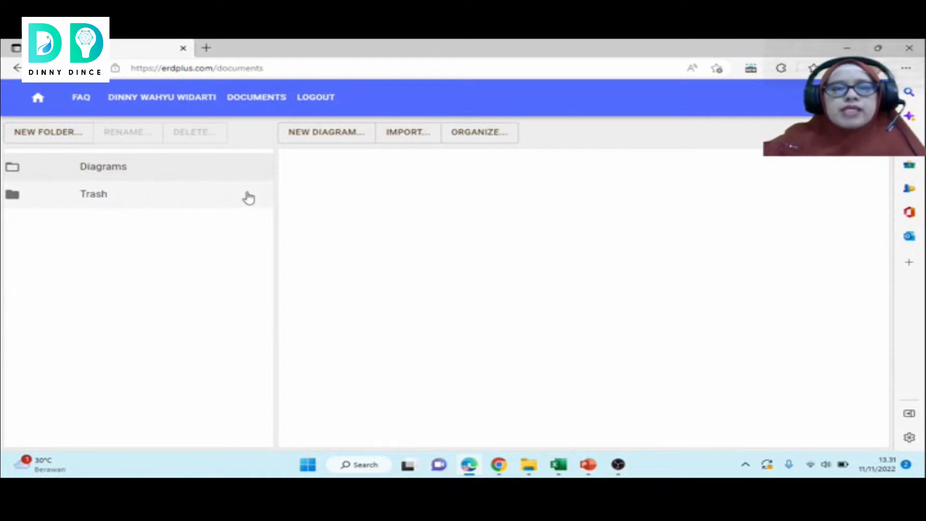
click(312, 139)
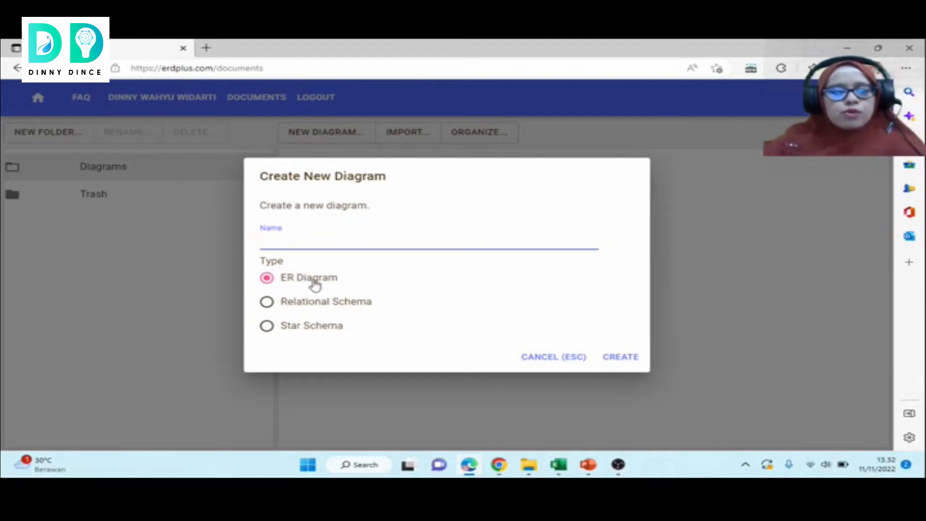
text(R)
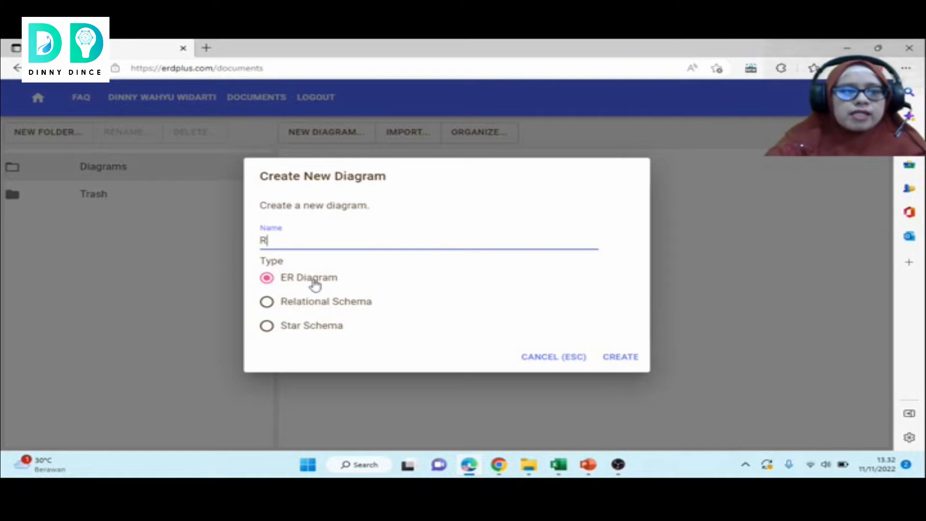
text(umah )
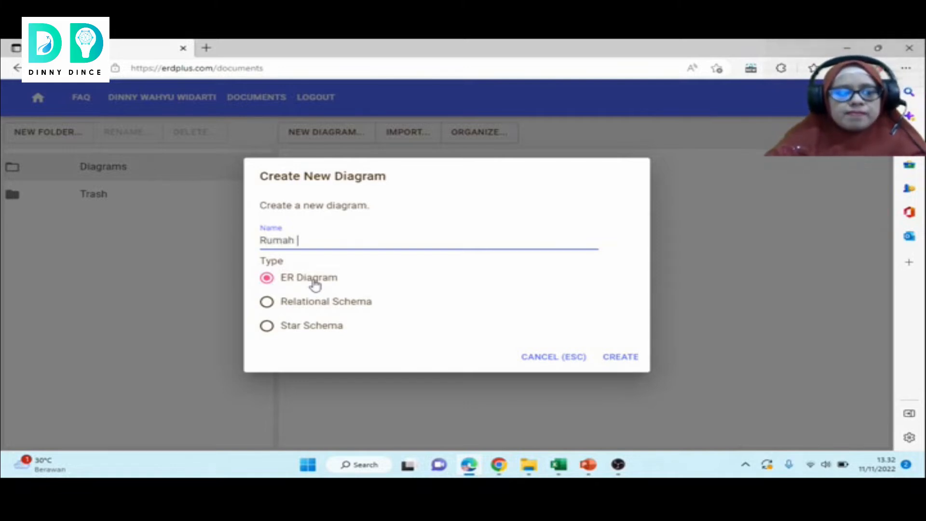
text(sakit)
key(BackSpace)
key(BackSpace)
key(BackSpace)
key(BackSpace)
key(BackSpace)
key(BackSpace)
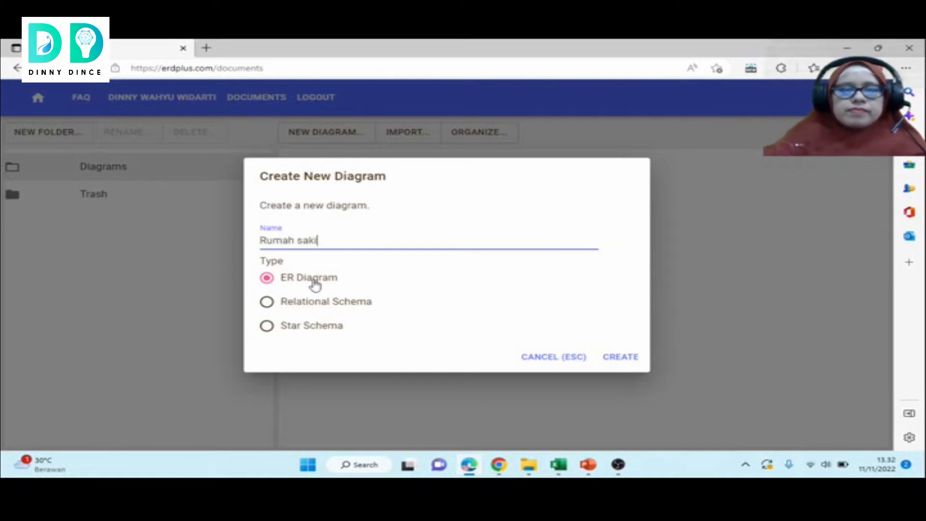
text(Sakit)
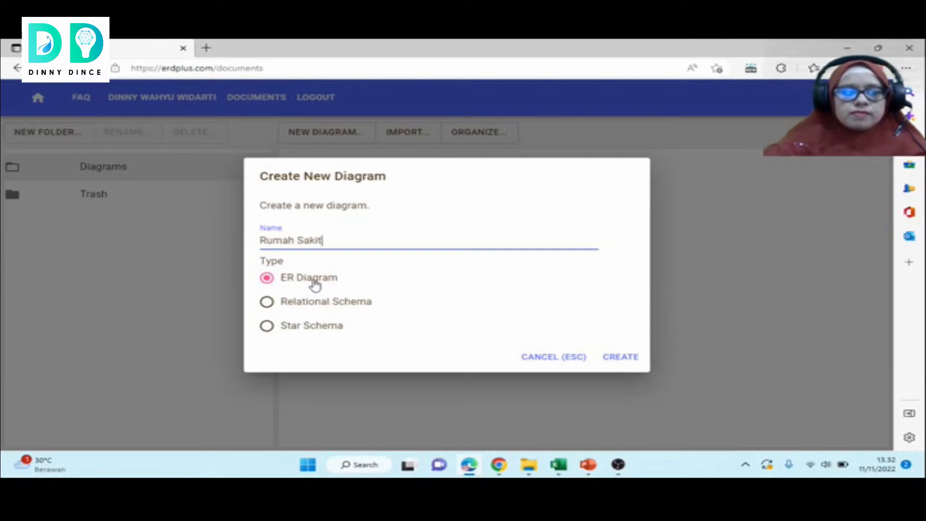
click(622, 358)
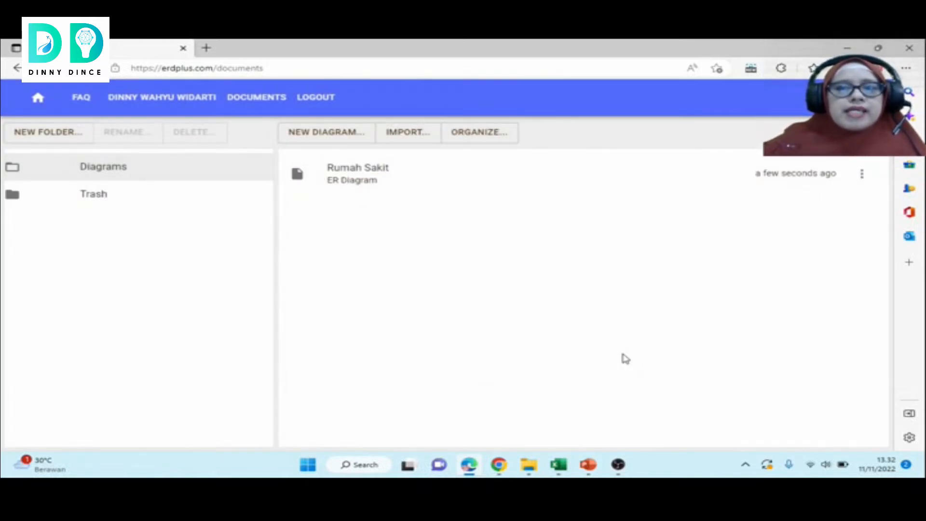
- Open the Rumah Sakit diagram and place an entity named PASIEN in the upper-left area of the canvas
double_click(375, 176)
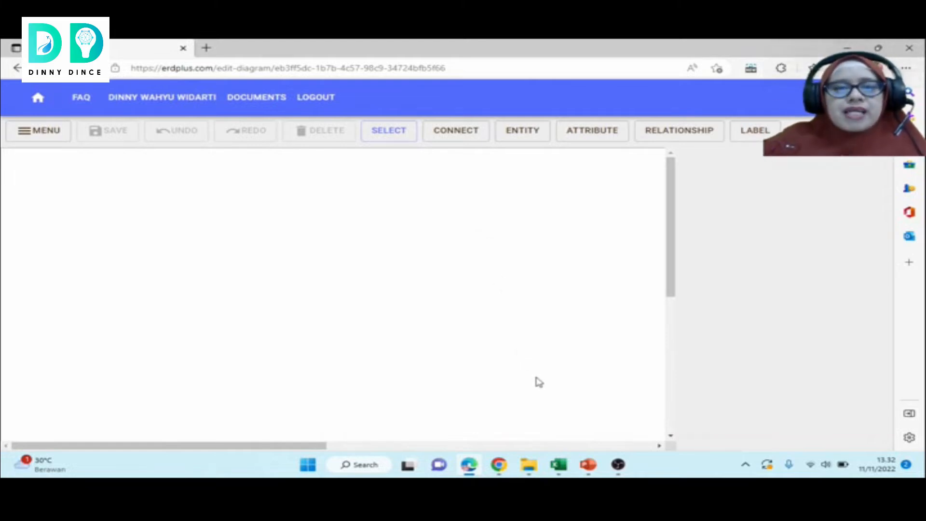
click(529, 133)
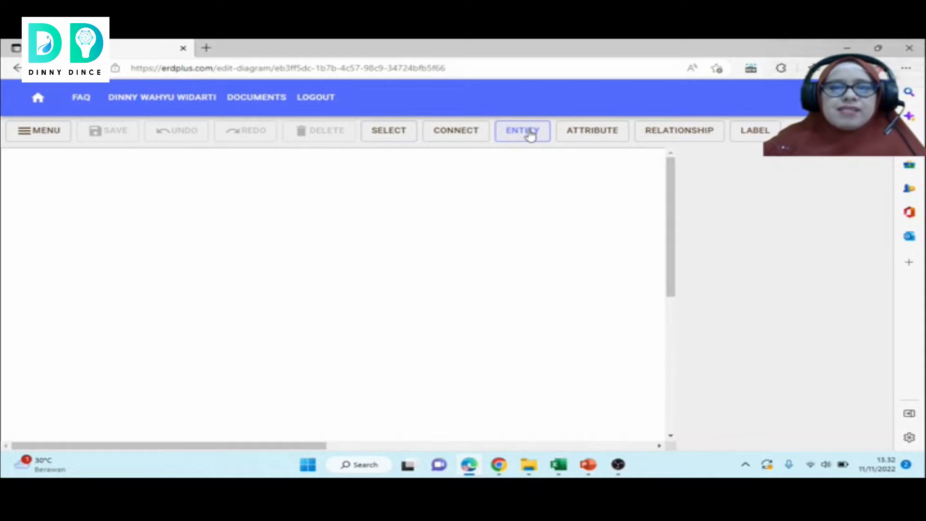
click(161, 229)
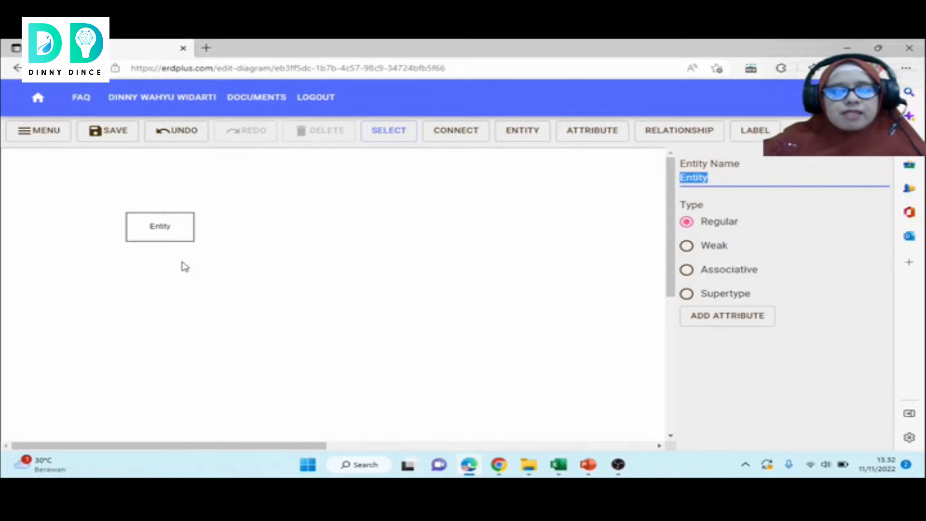
text(PASIEN)
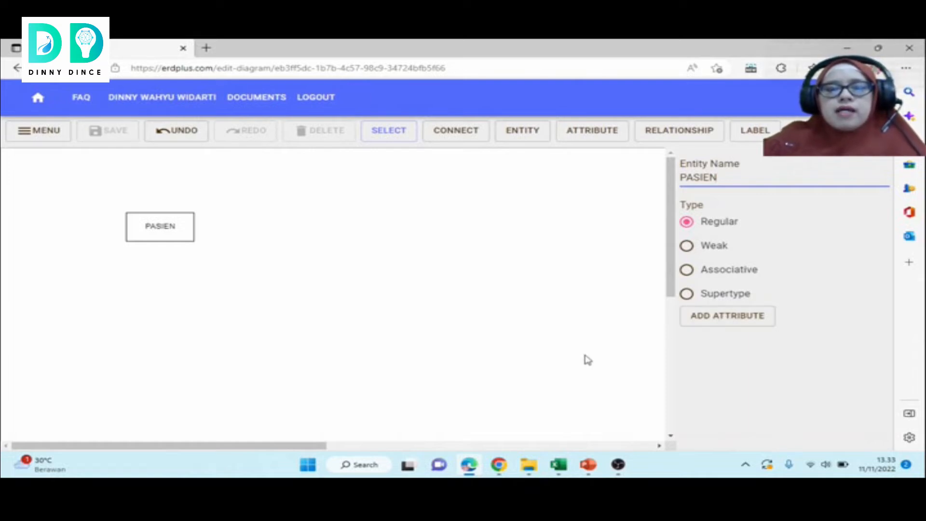
- Add a second entity named DOKTER to the right of PASIEN
mouse_move(588, 464)
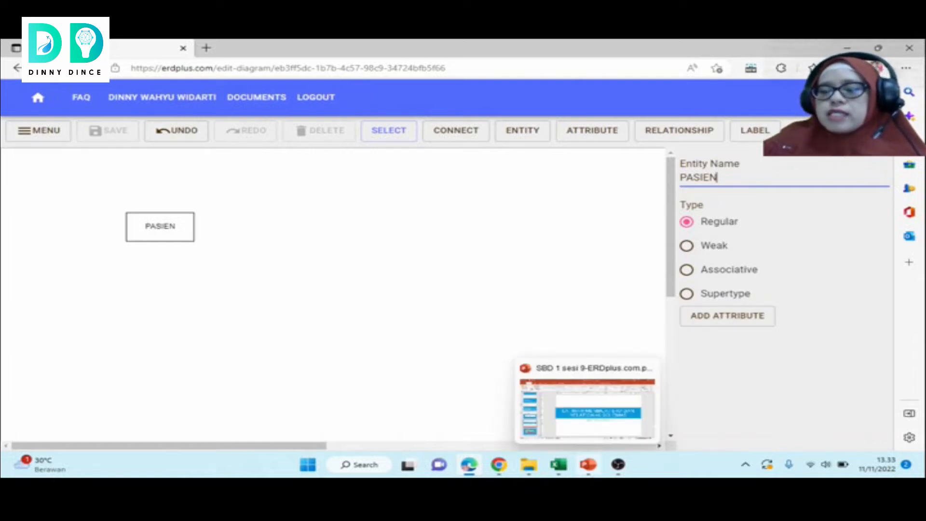
click(515, 138)
click(328, 218)
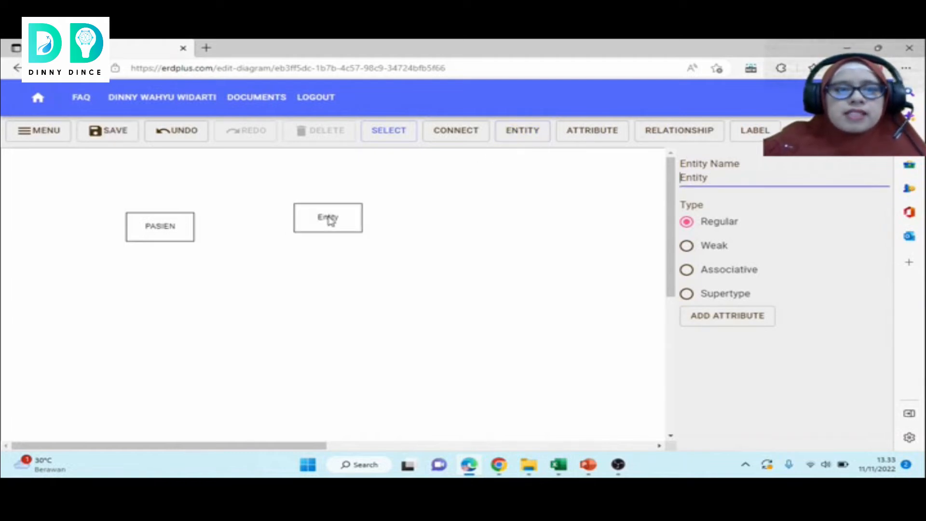
drag(715, 178, 657, 177)
text(DOKTER)
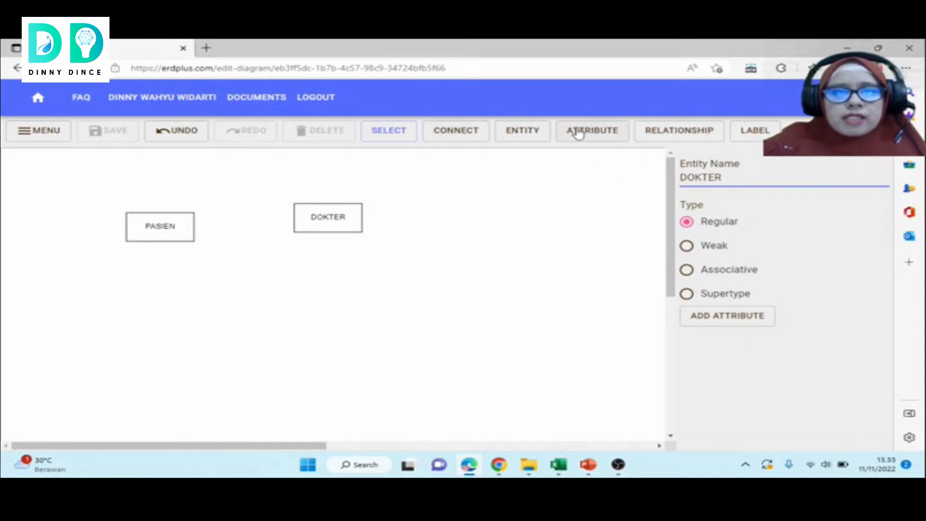
- Add a third entity named OBAT to the right of DOKTER and slightly lower
click(524, 132)
click(485, 249)
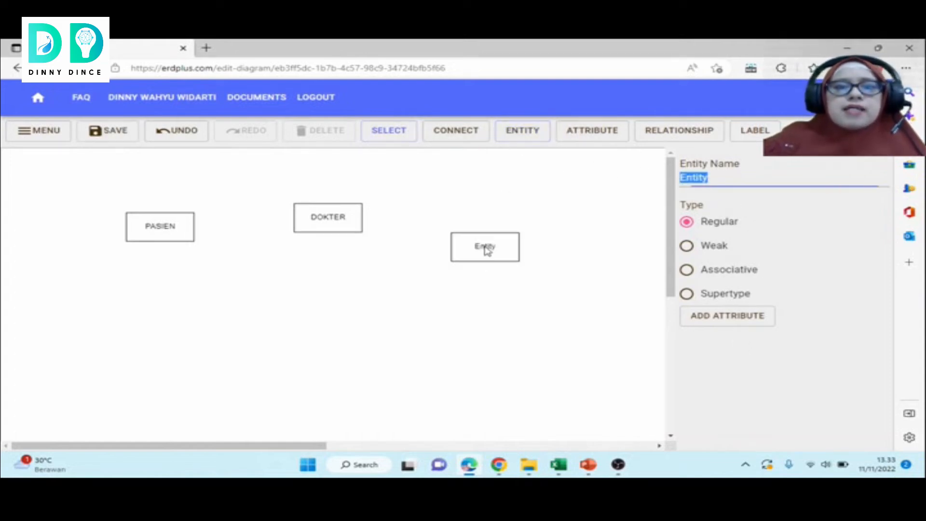
text(OBAT)
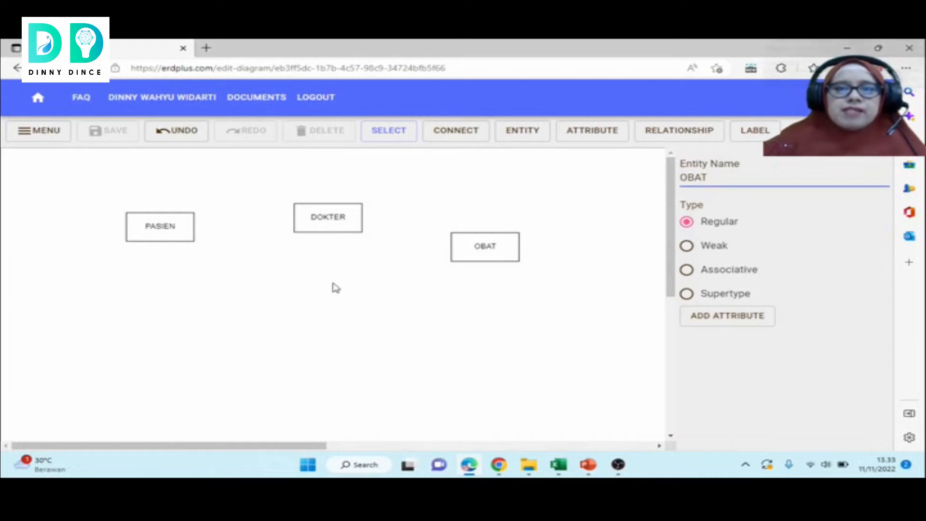
- Add an attribute named ID_PASIEN to the PASIEN entity and mark it as unique
click(141, 234)
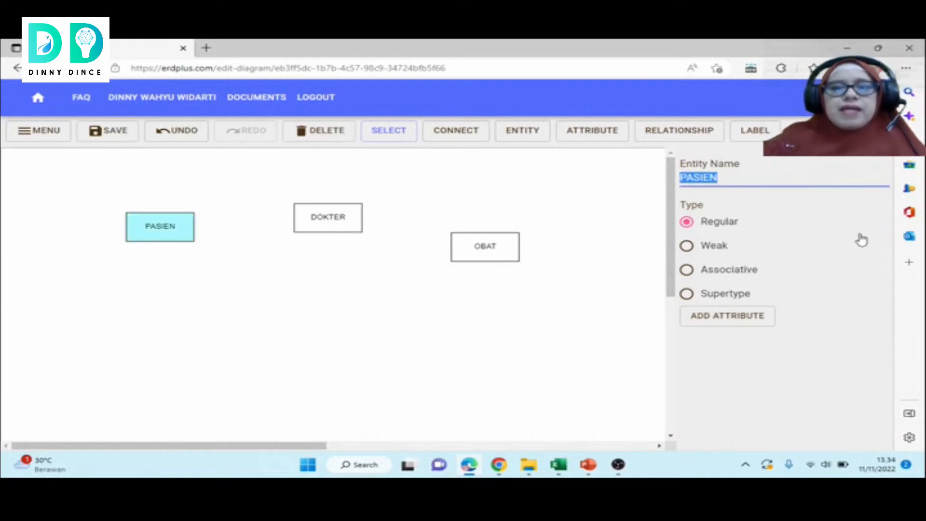
click(719, 316)
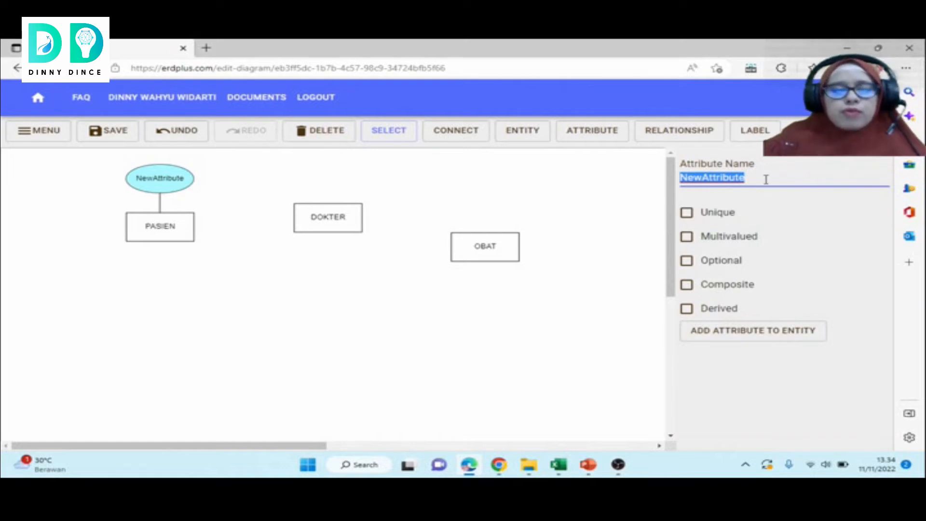
text(ID_)
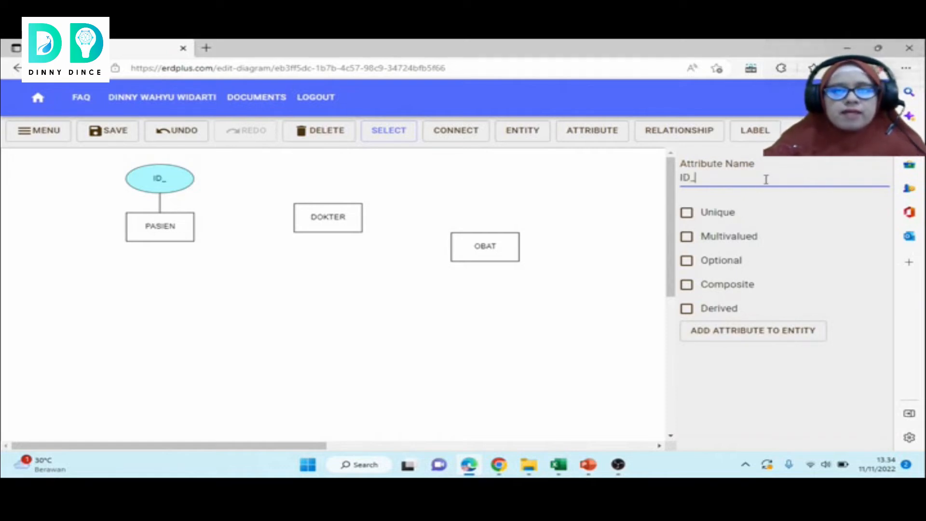
text(PASIEN)
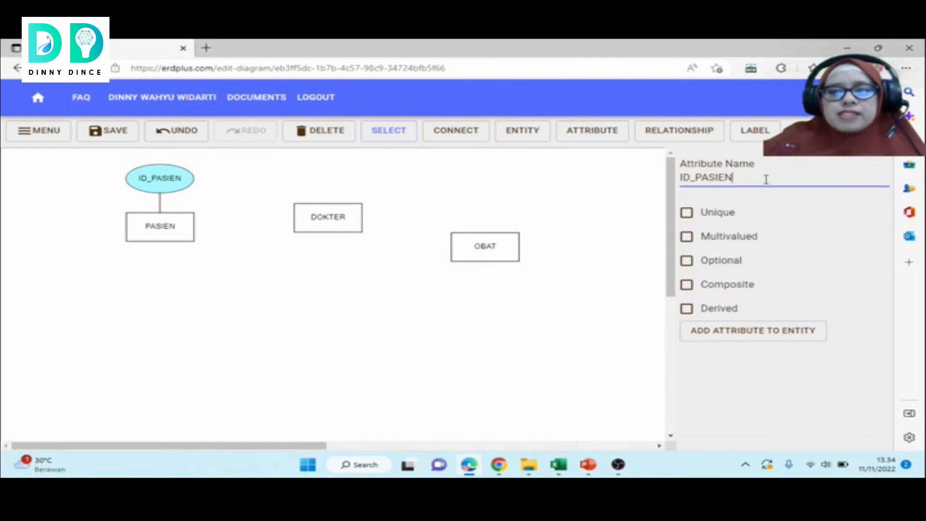
click(687, 216)
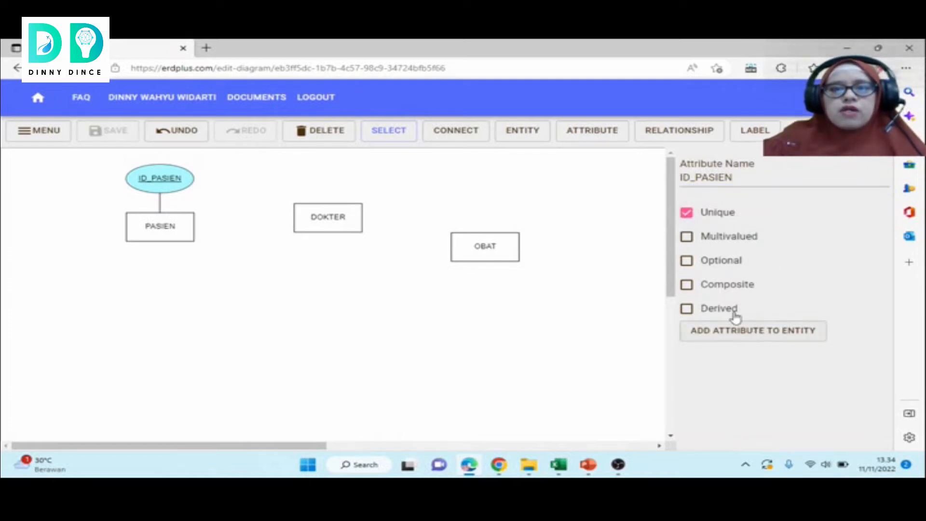
- Add a NAMA attribute to the PASIEN entity
click(757, 337)
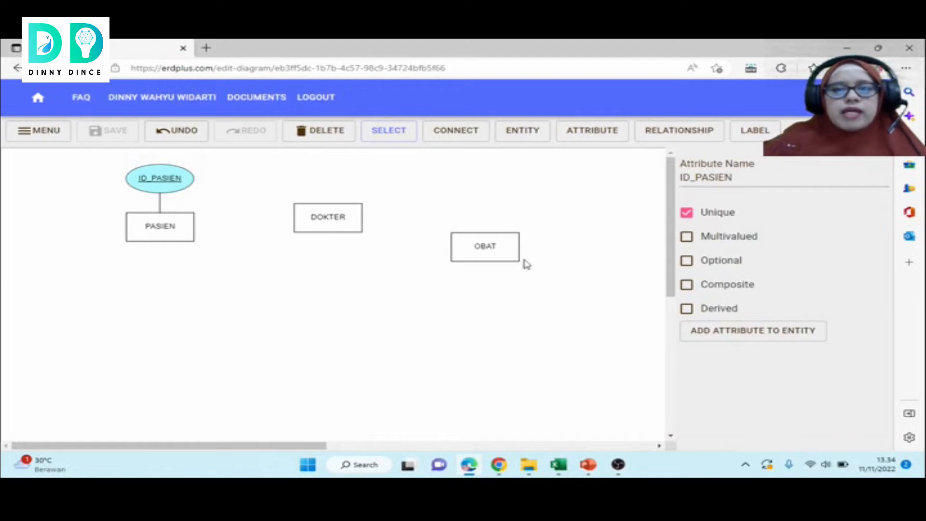
click(784, 336)
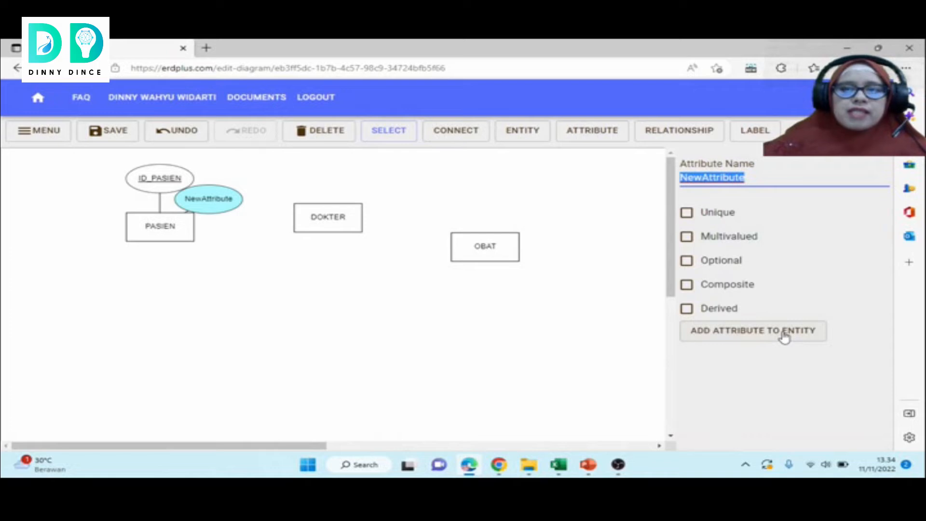
text(NAMA)
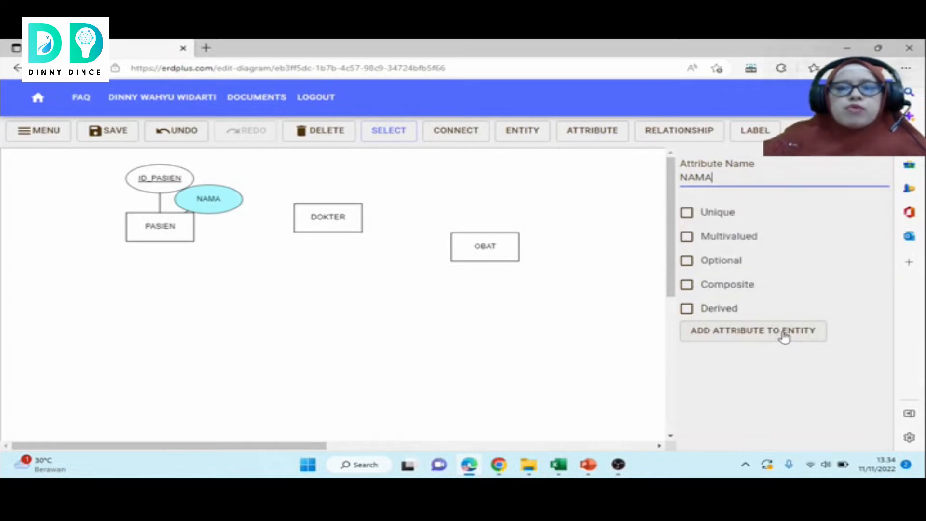
- Add a TMP_LAHIR attribute to the PASIEN entity
click(784, 338)
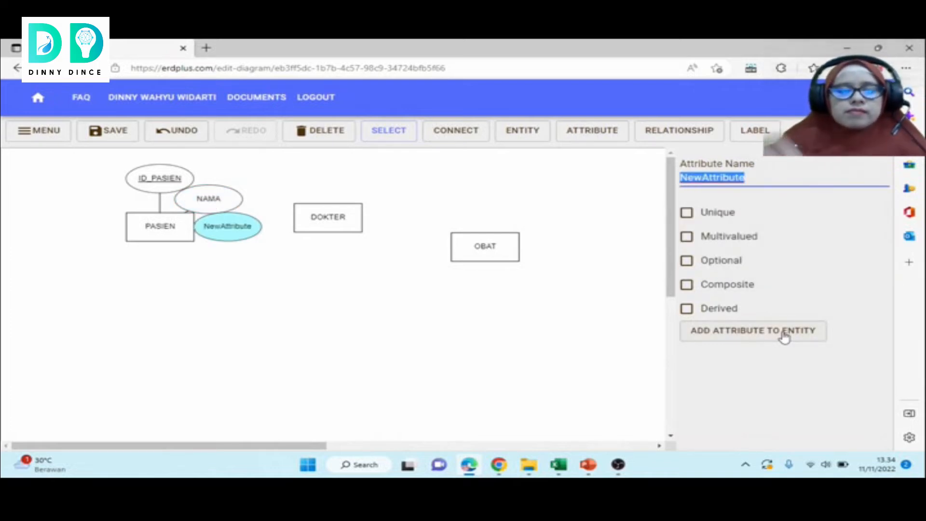
text(TE)
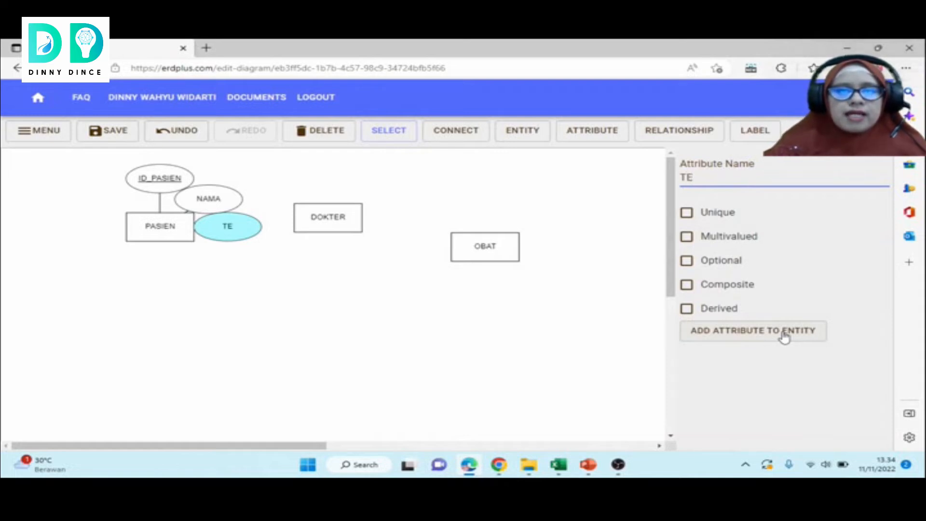
key(BackSpace)
text(MP)
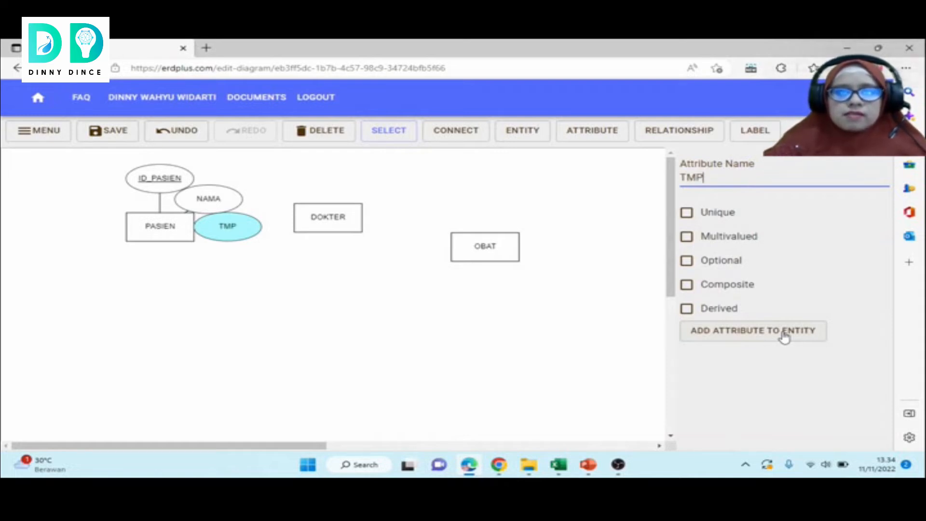
text(_LAHIR)
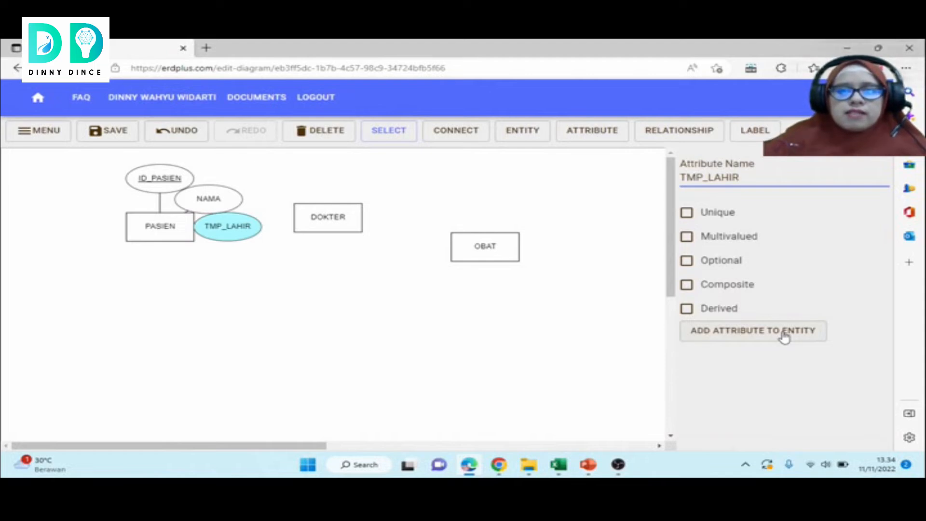
- Add a TGL_LAHIR attribute to the PASIEN entity
click(785, 338)
text(TG)
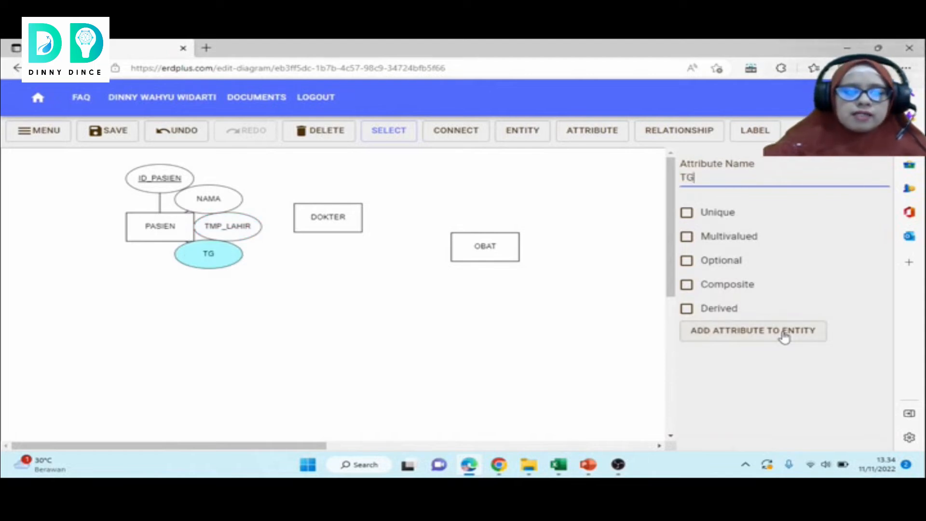
text(L_LA)
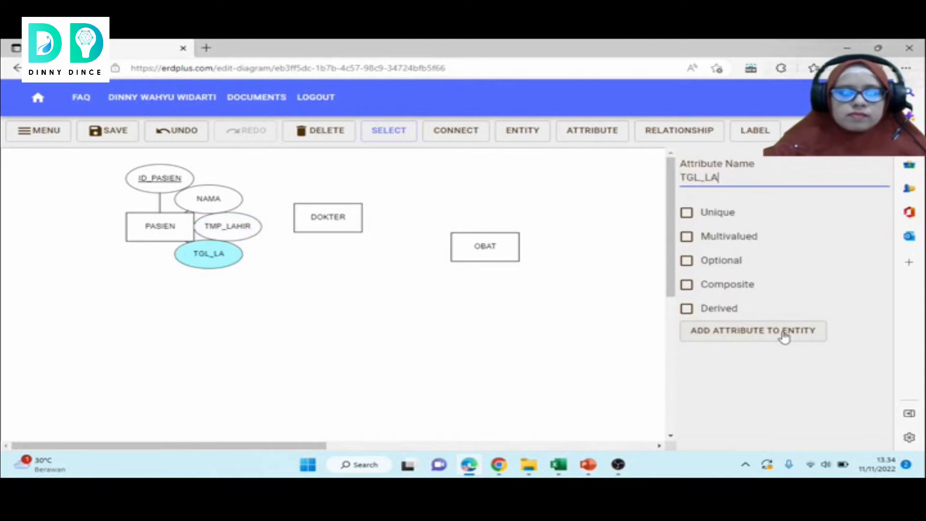
text(HIR)
- Add two more attributes named ALAMAT and NO_TELP to the PASIEN entity
click(785, 337)
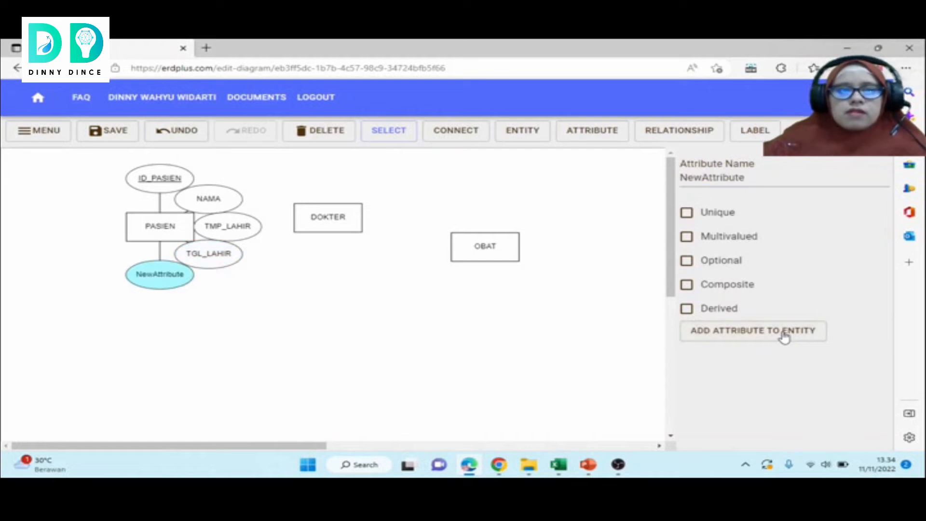
text(ALAMAT)
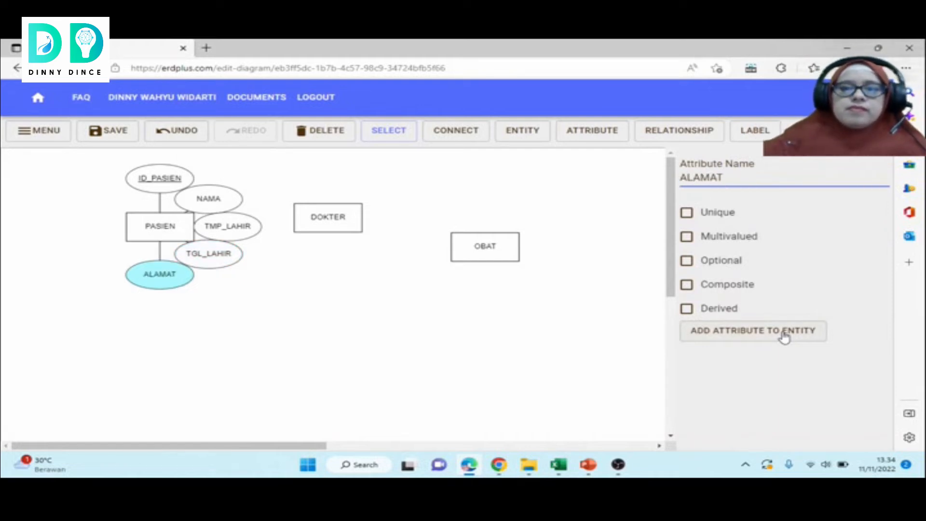
click(785, 338)
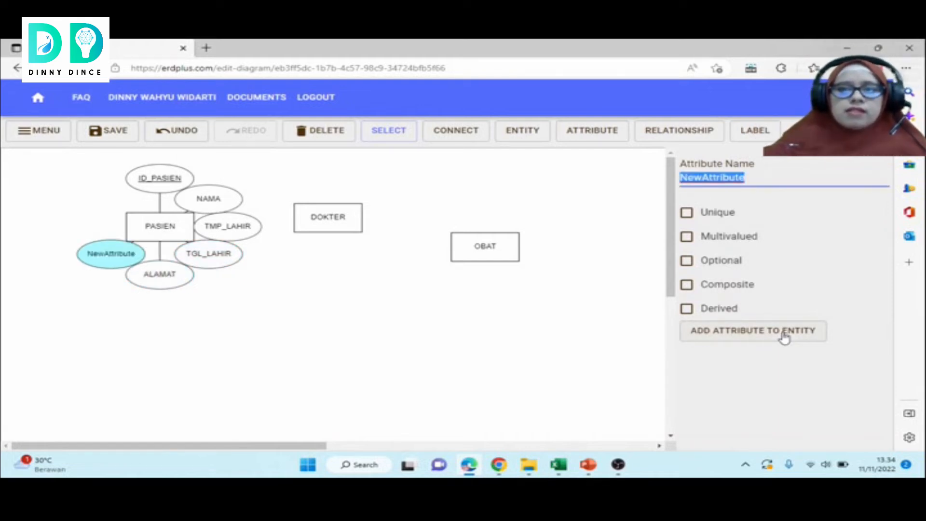
text(NO)
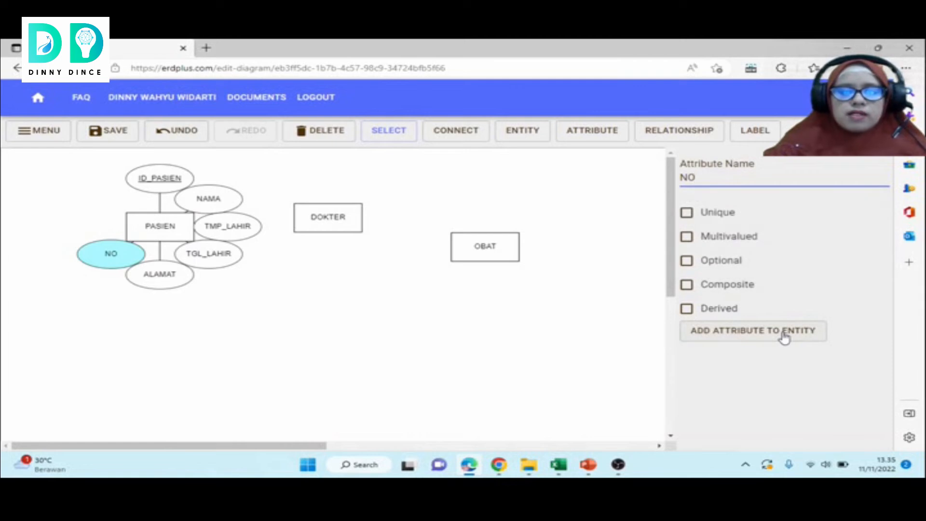
text(_TELP)
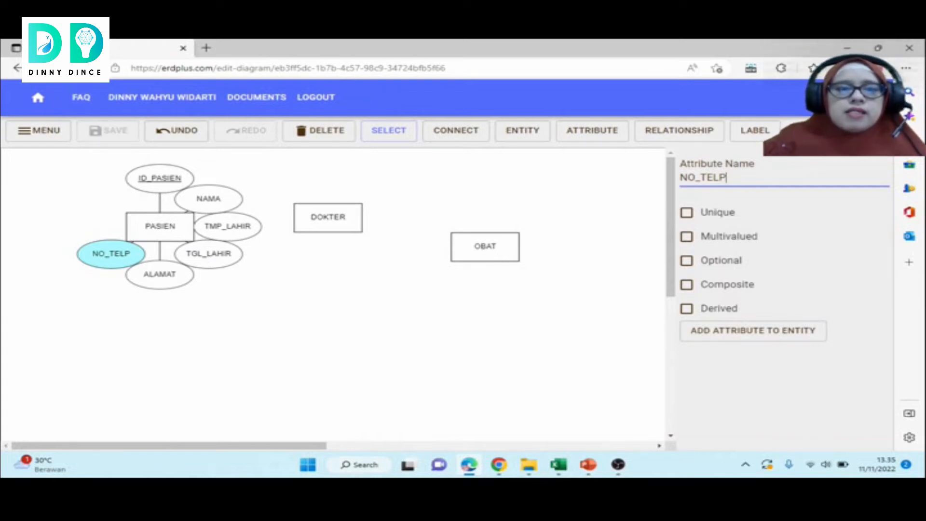
click(344, 218)
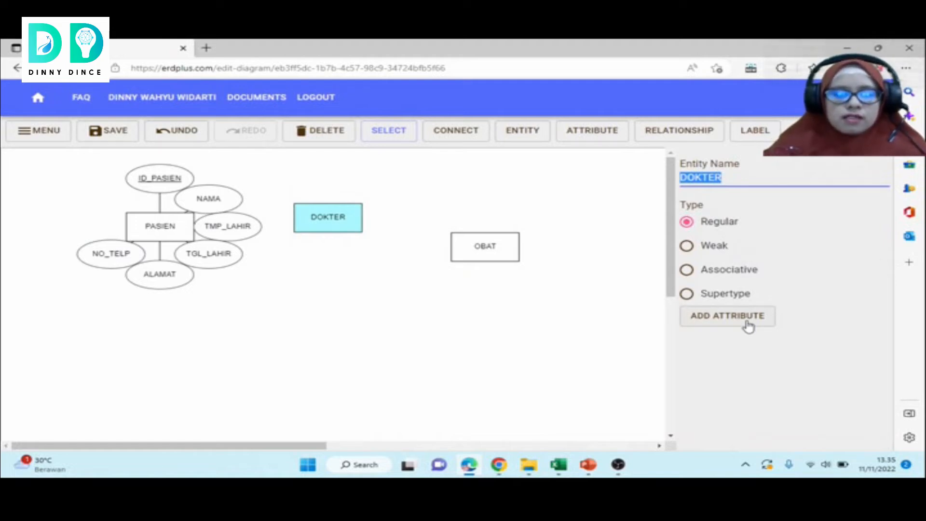
text(ni)
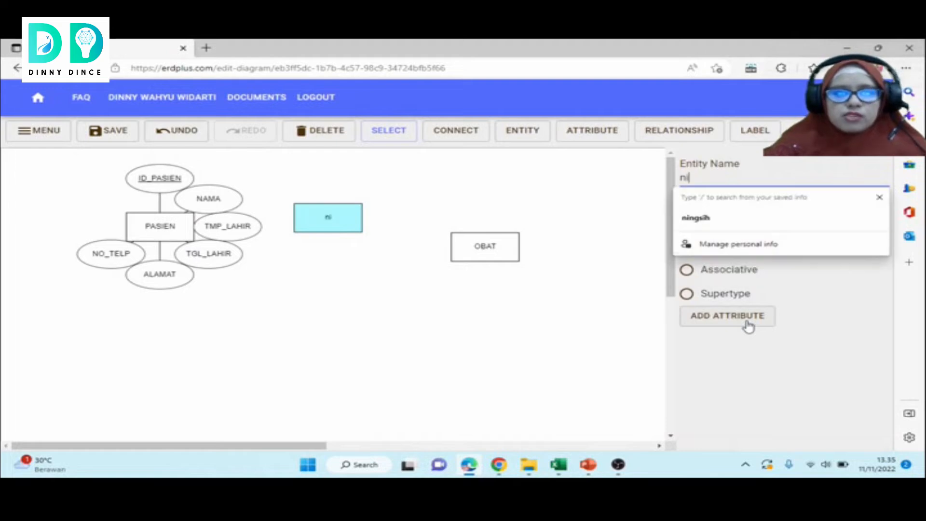
key(BackSpace)
key(BackSpace)
text(NID)
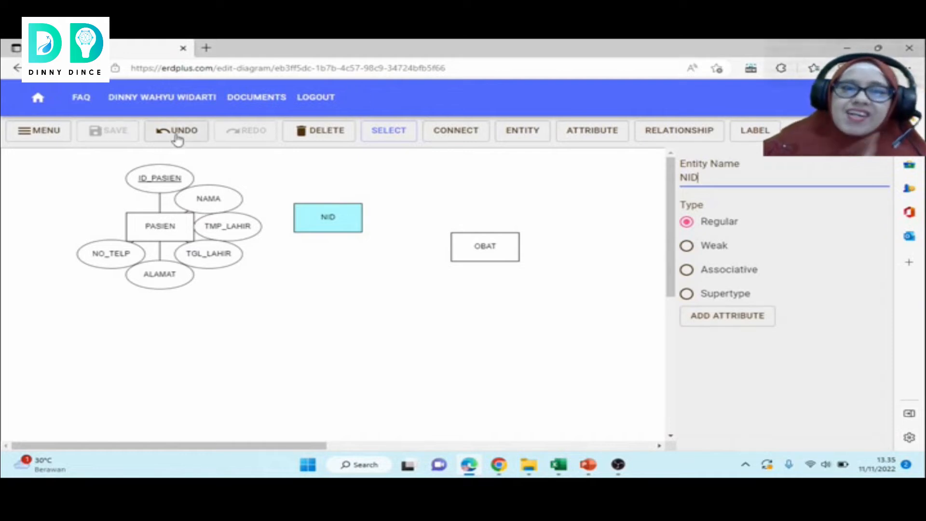
click(177, 137)
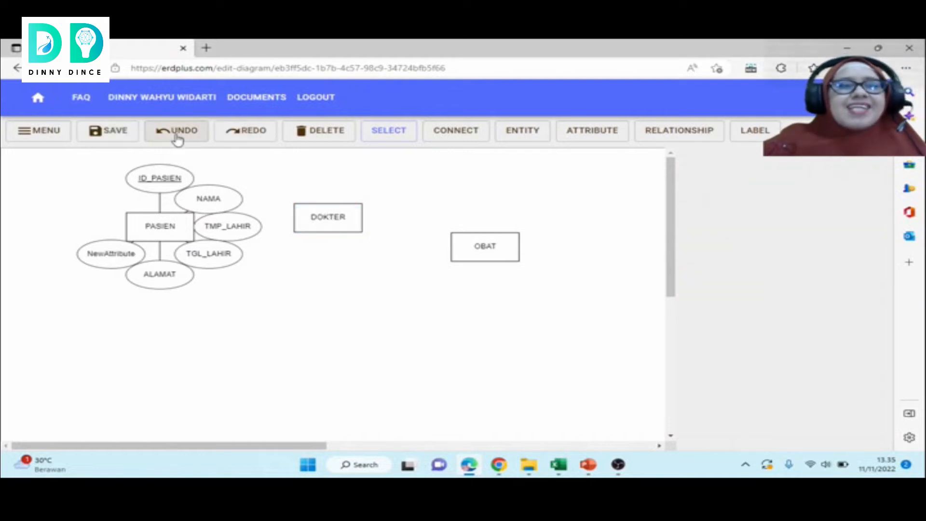
- Add an attribute named NID to the DOKTER entity and mark it as unique
click(340, 226)
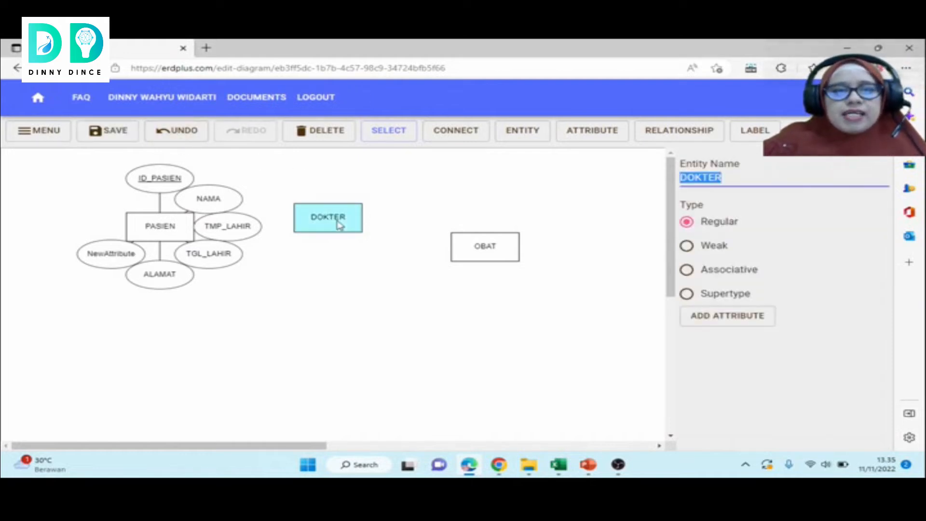
click(717, 322)
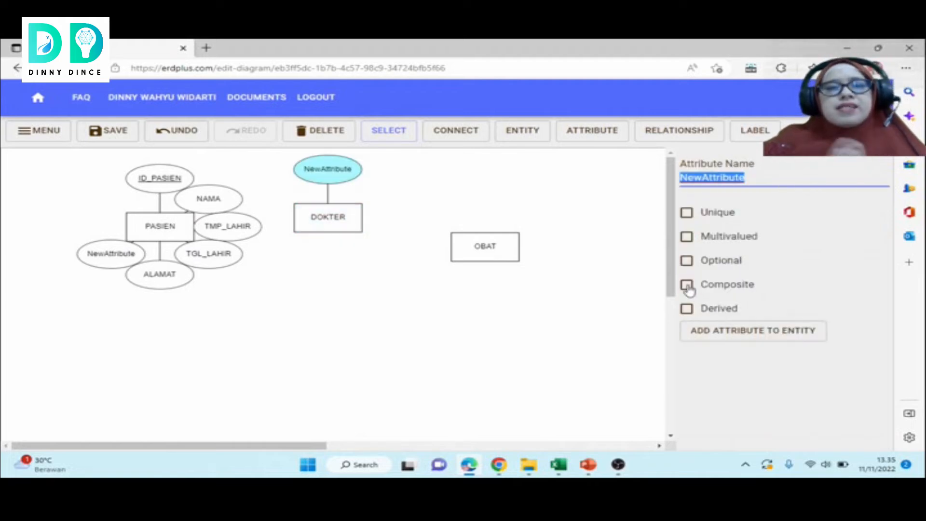
text(NID)
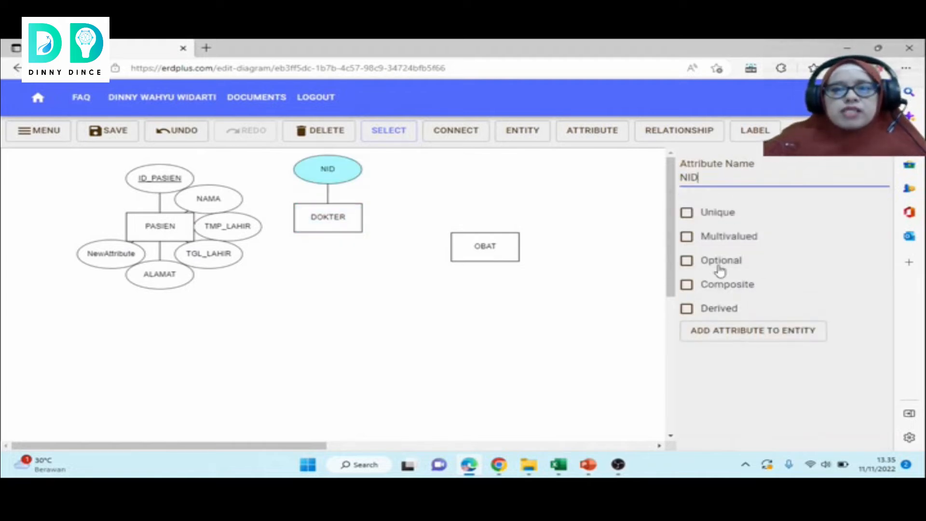
click(687, 213)
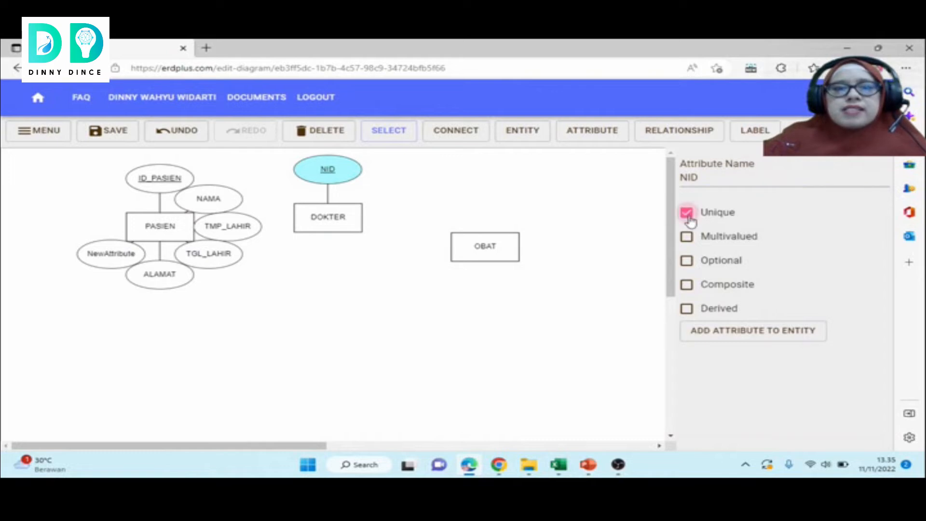
- Add three more attributes named NAMA, JKEL and ALAMAT to the DOKTER entity
click(743, 331)
text(NAMA)
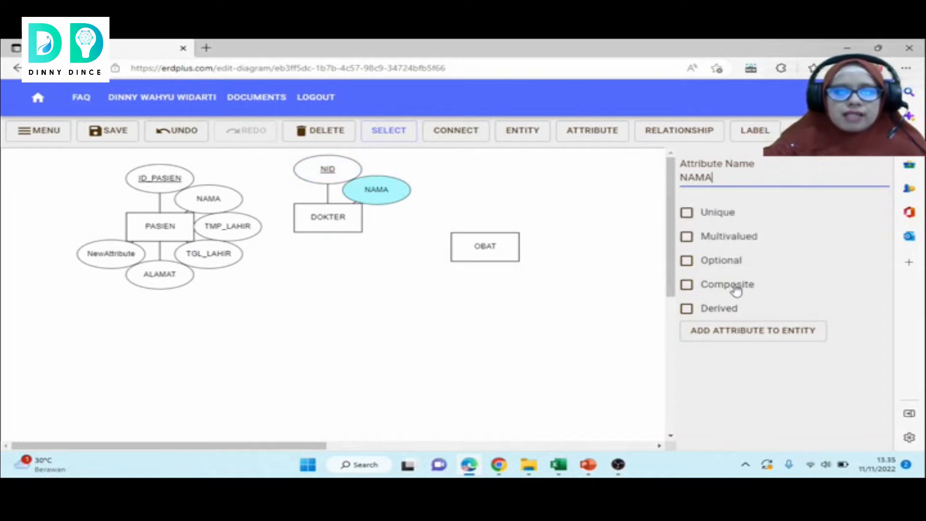
click(728, 332)
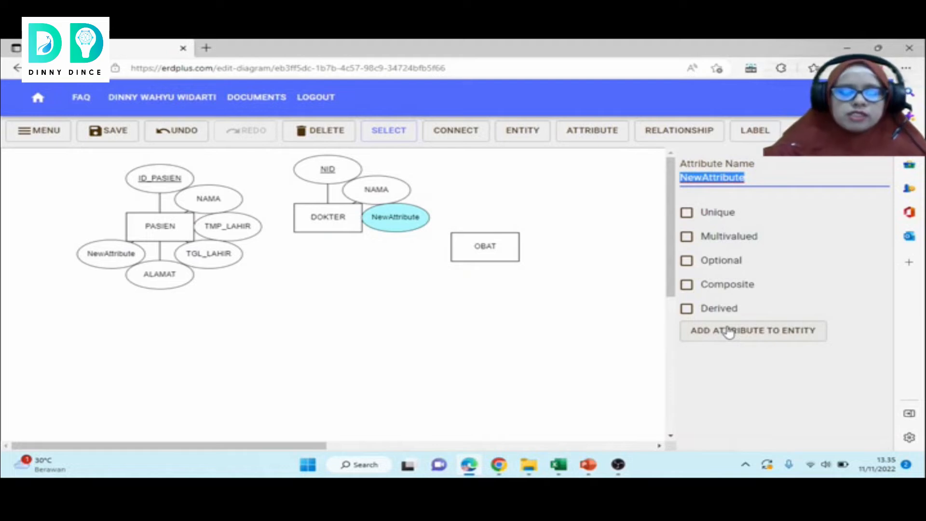
text(JKEL)
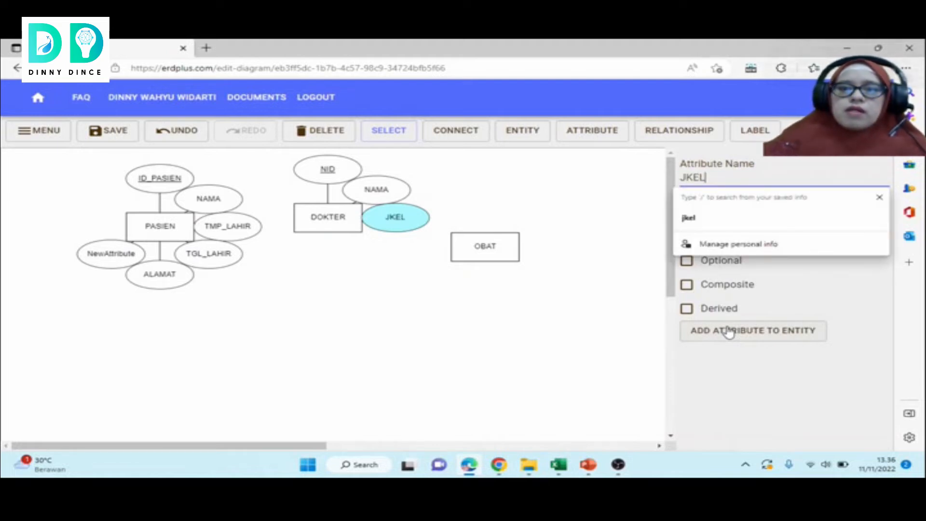
click(728, 331)
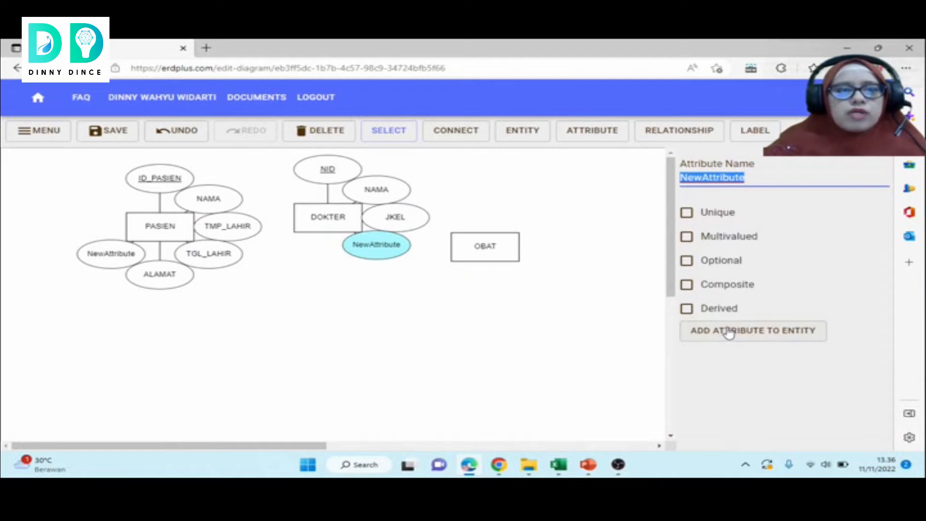
text(ALAMAT)
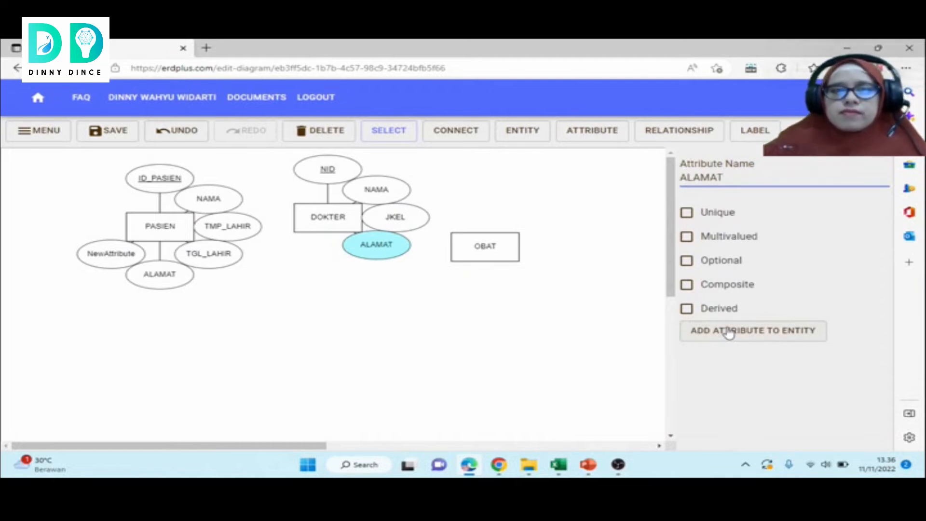
click(526, 352)
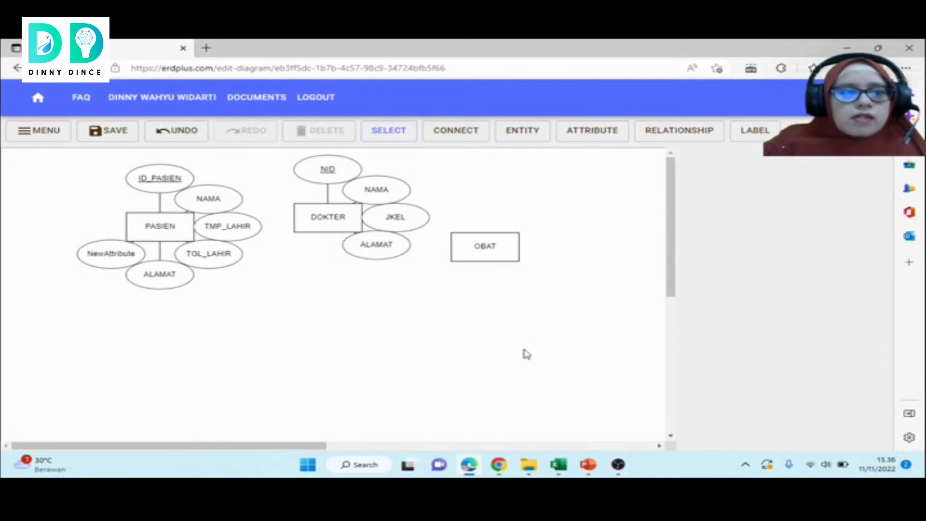
- Rename the PASIEN entity's NewAttribute as NO_TELP
click(109, 256)
text(N)
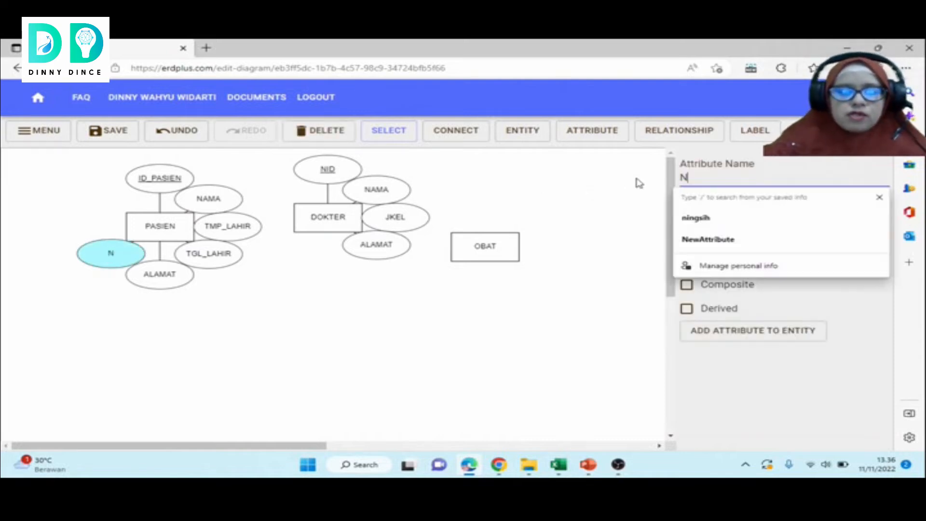
text(O_TELP)
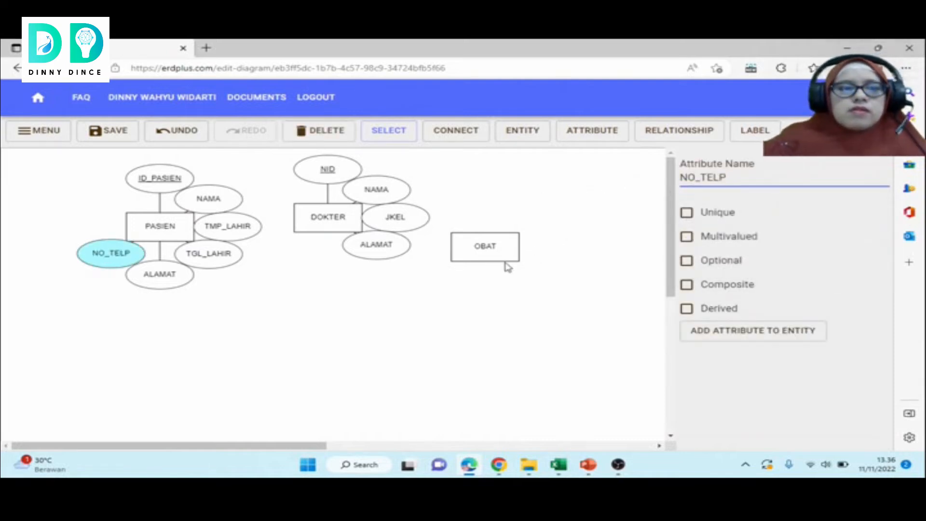
click(419, 322)
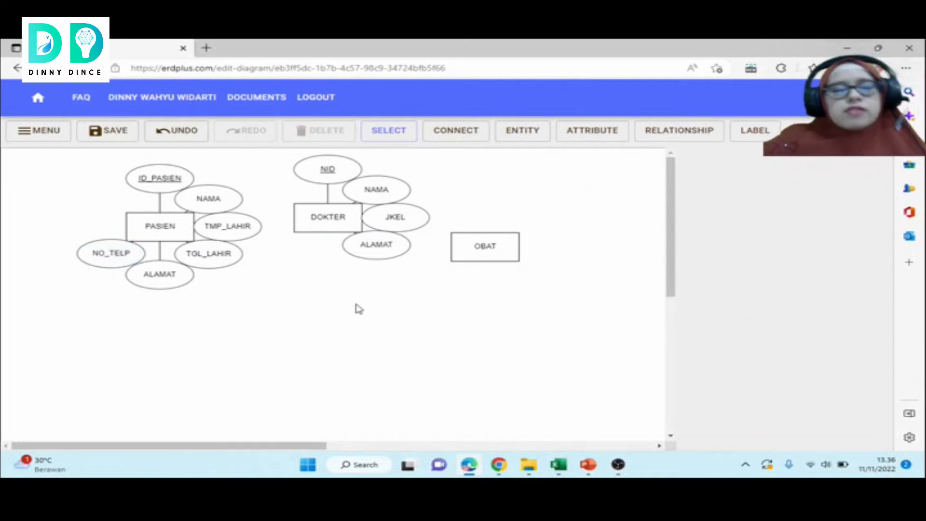
- Add an attribute named KODE_OBAT to the OBAT entity and mark it as unique
click(485, 249)
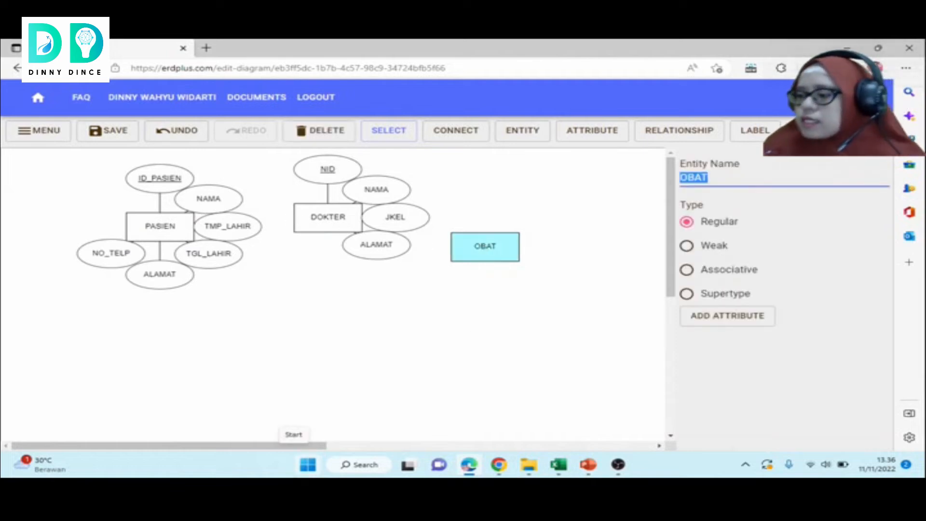
click(753, 321)
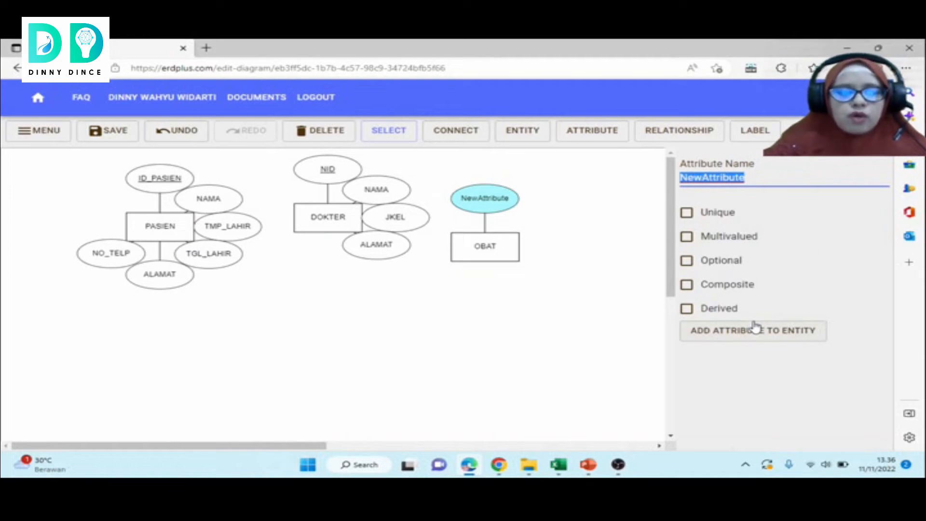
text(KODE_OBAR)
key(BackSpace)
text(T)
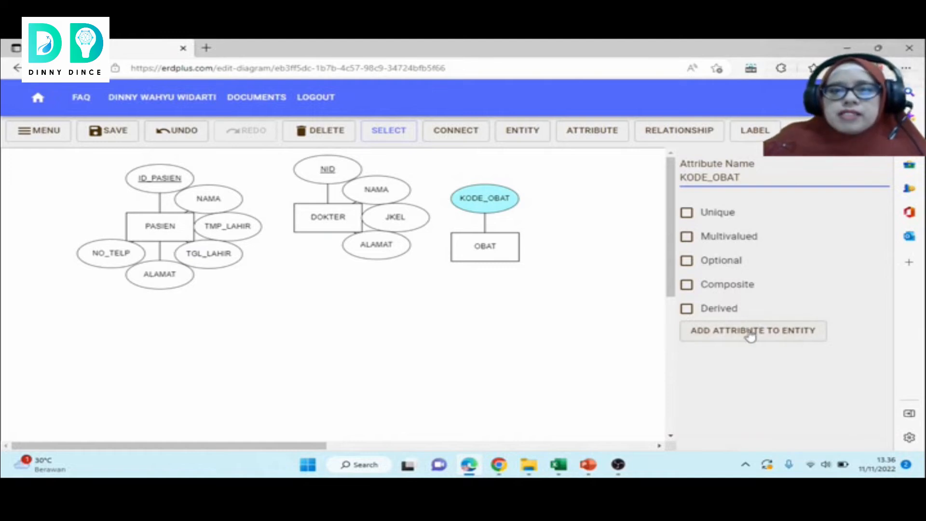
click(737, 214)
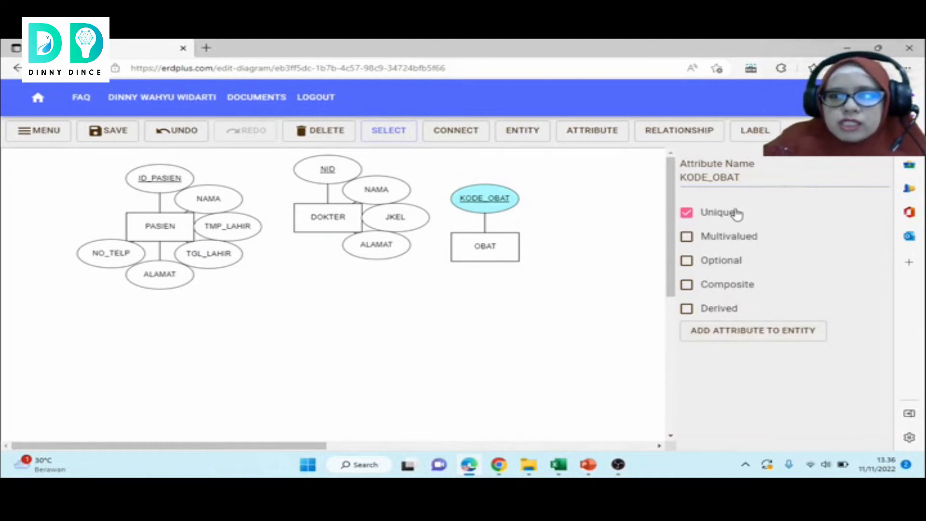
- Add a NAMA_OBAT attribute to the OBAT entity, plus one more attribute with the default name
click(750, 333)
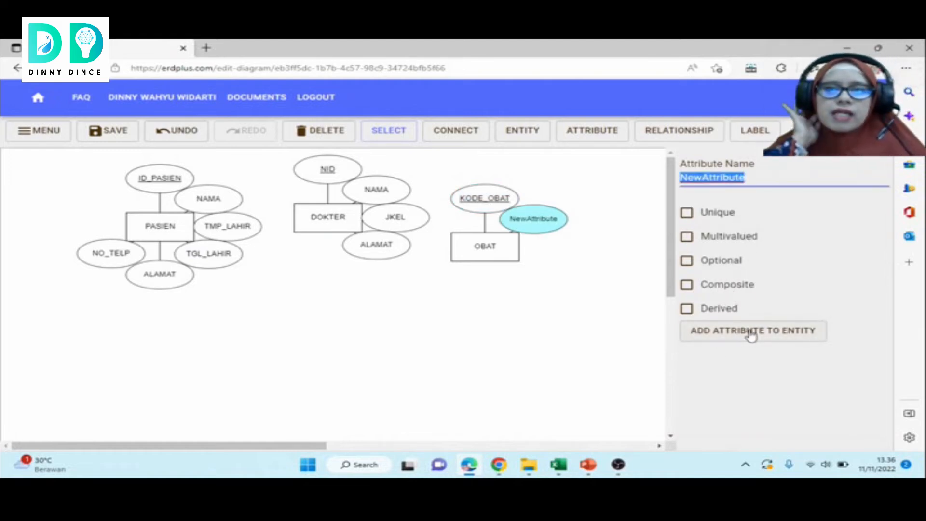
text(NAMA)
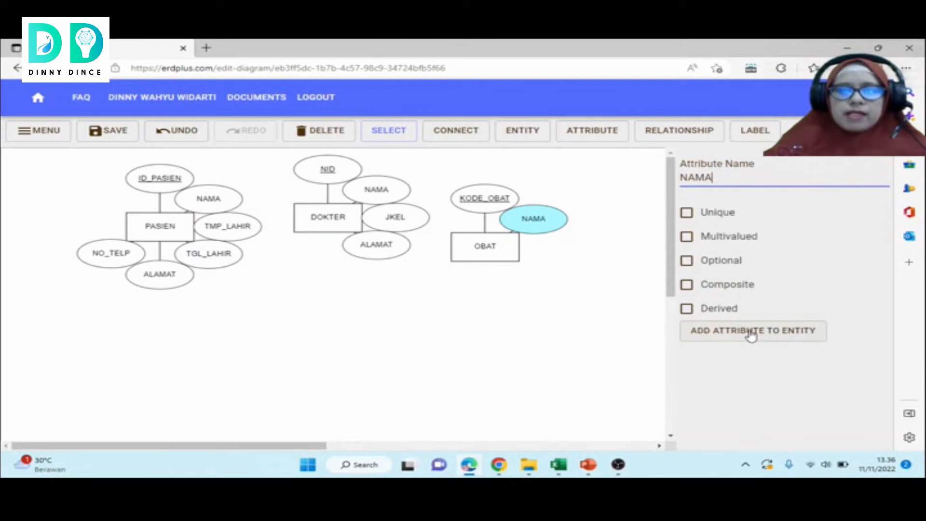
text(_OB)
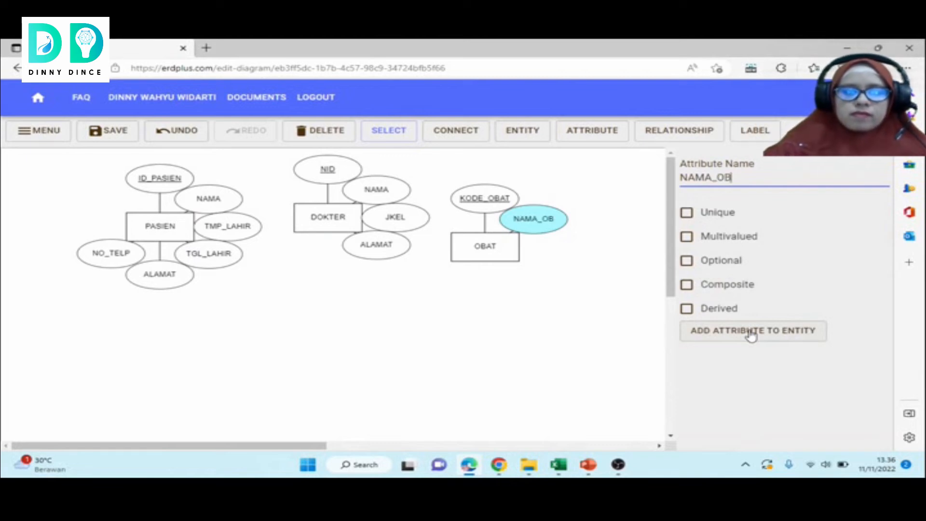
text(AT)
click(751, 333)
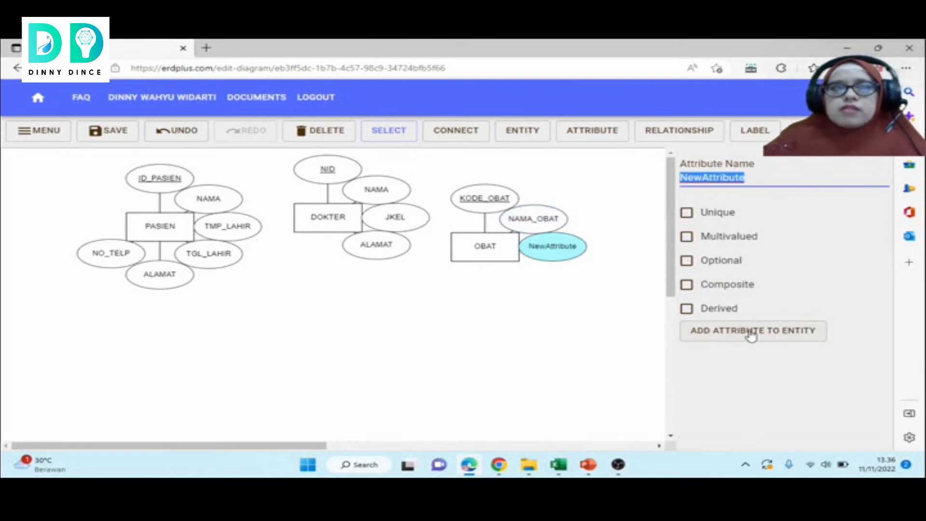
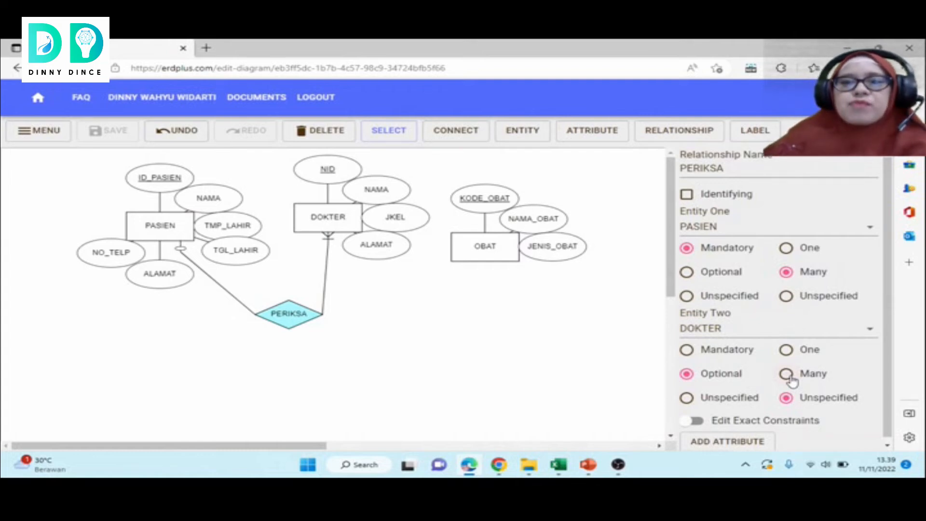
- Set the DOKTER side of the PERIKSA relationship to Many and add a TGL_PERIKSA attribute to the relationship
click(787, 375)
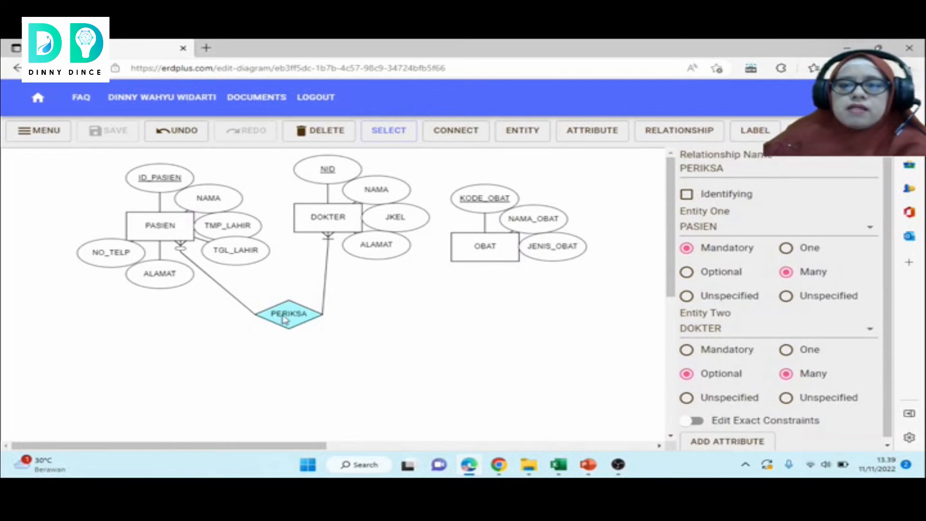
scroll(736, 386, down, 1)
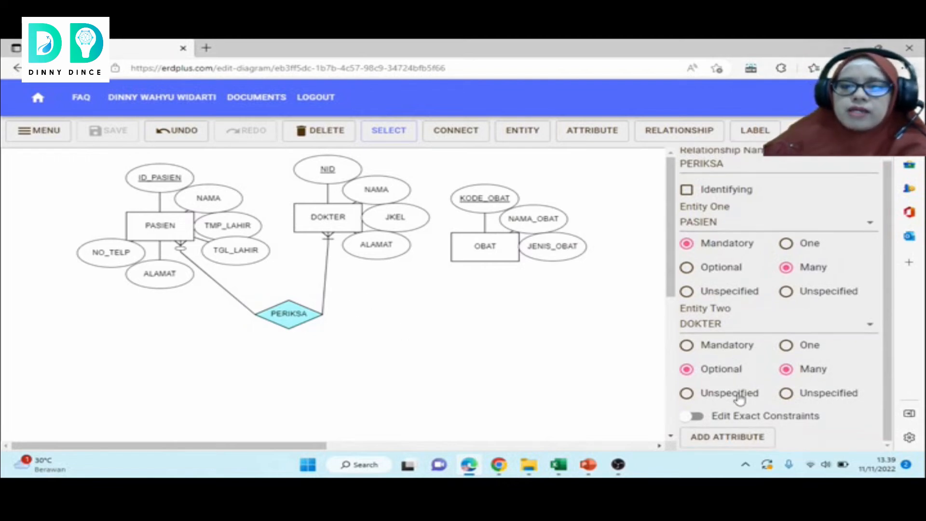
click(733, 437)
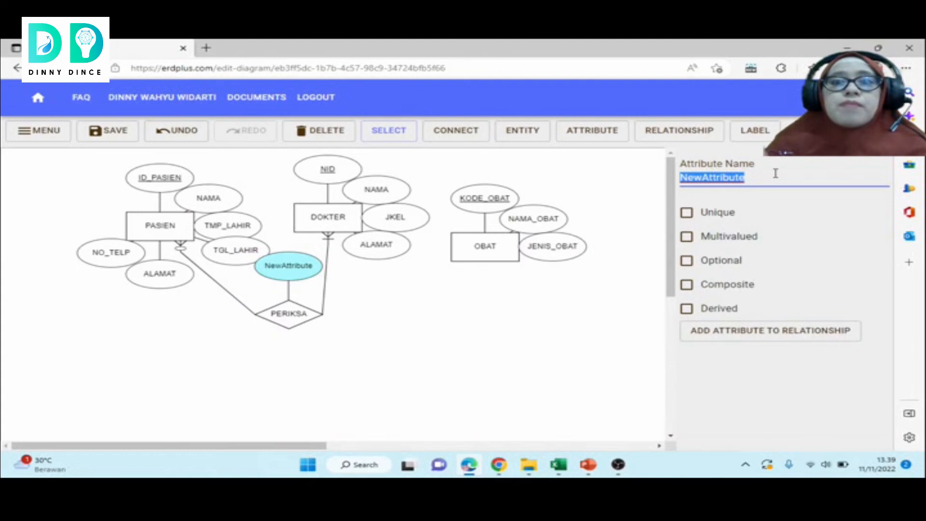
text(TANGGAL)
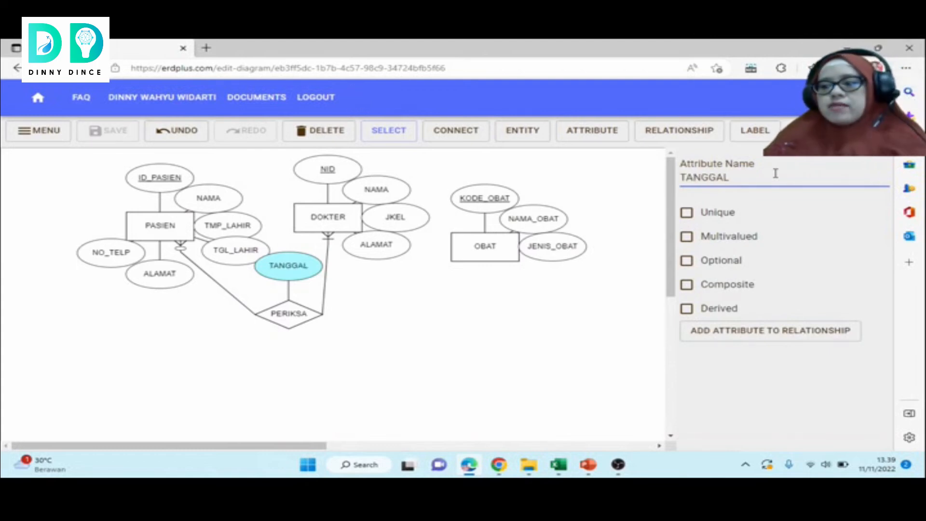
key(BackSpace)
key(BackSpace)
key(BackSpace)
key(BackSpace)
key(BackSpace)
key(BackSpace)
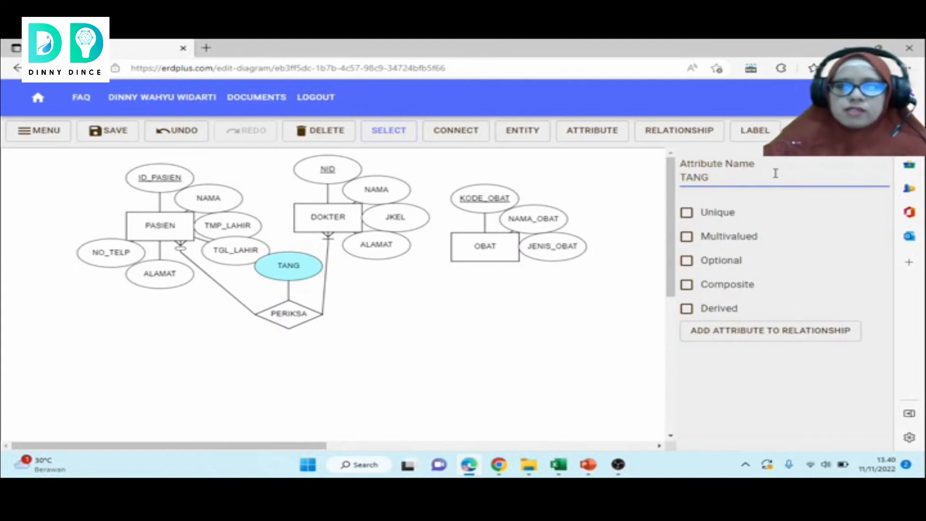
text(GL)
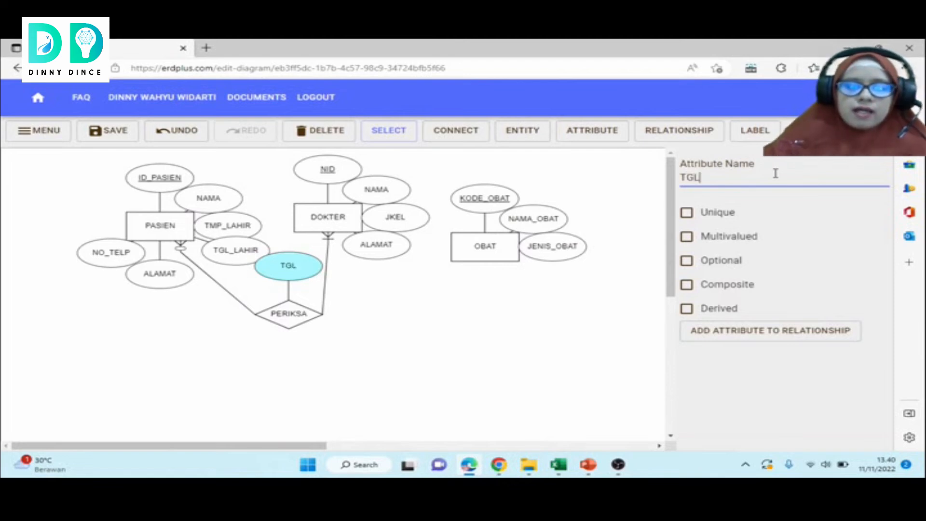
text(_PERIKSA)
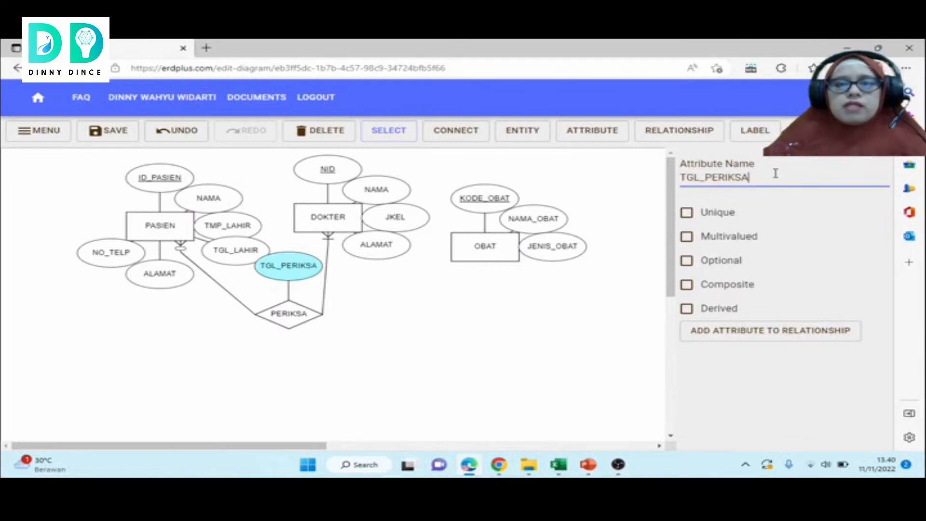
- Add an attribute named DIAGNOSA to the PERIKSA relationship
click(754, 331)
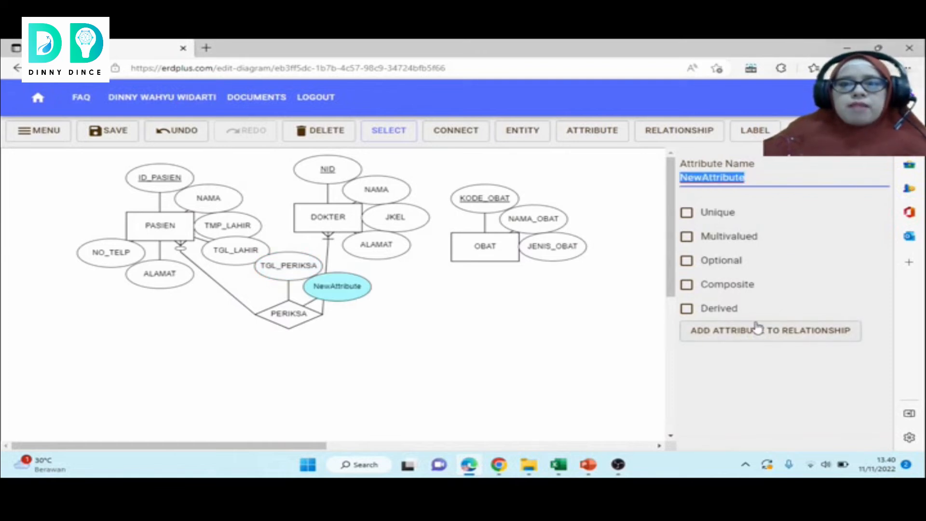
text(DIA)
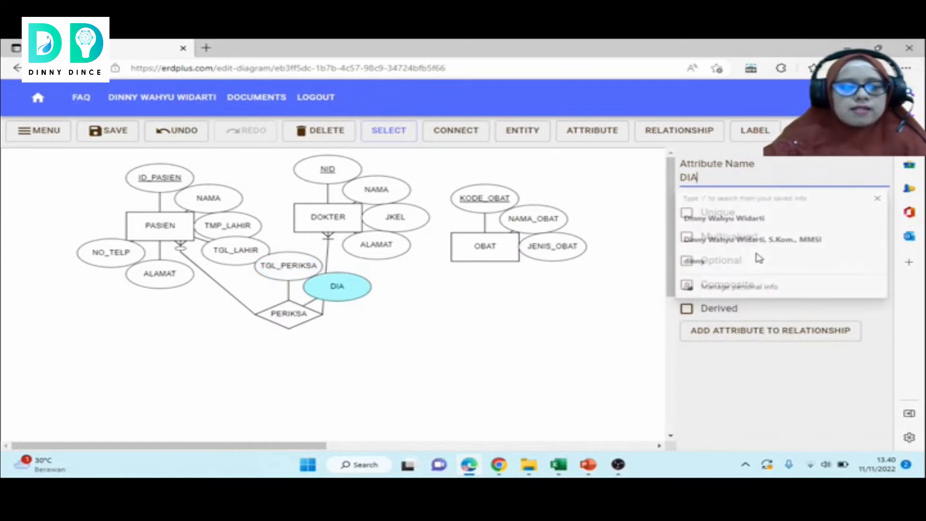
text(GNOSA)
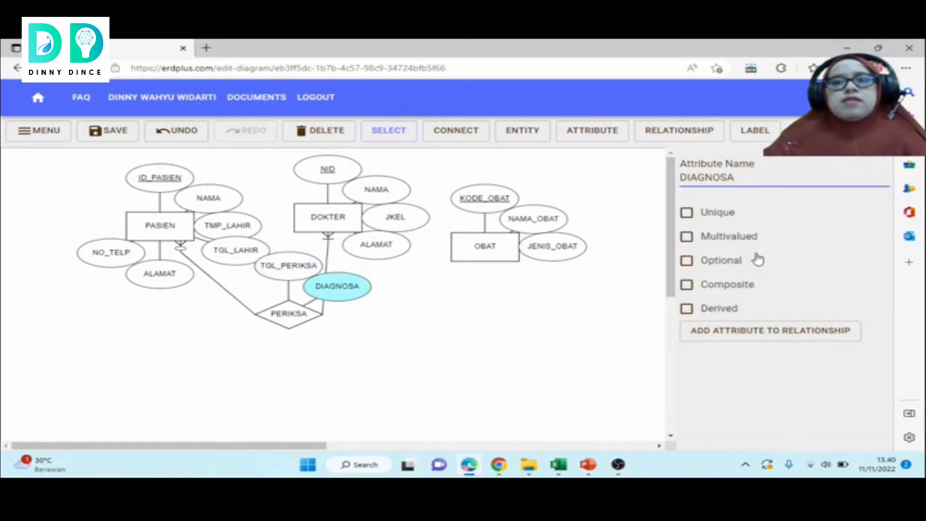
click(751, 334)
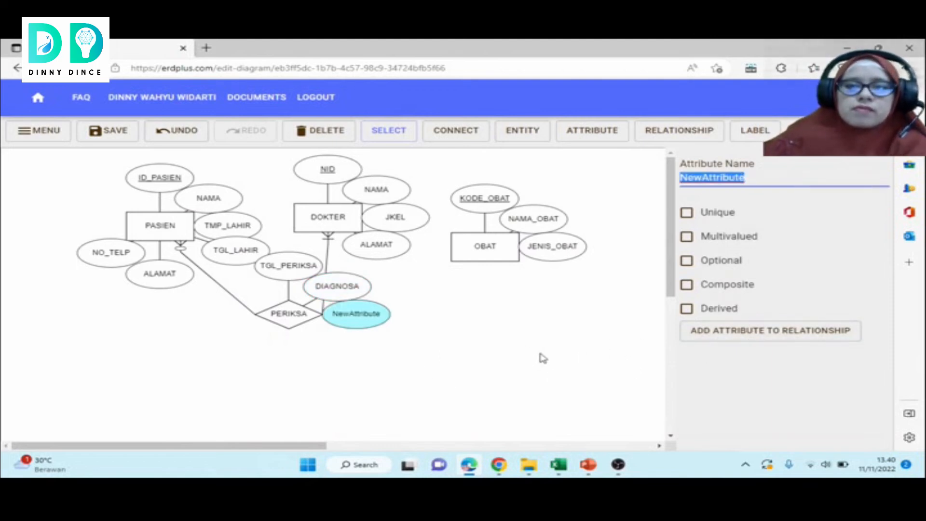
click(422, 363)
click(363, 316)
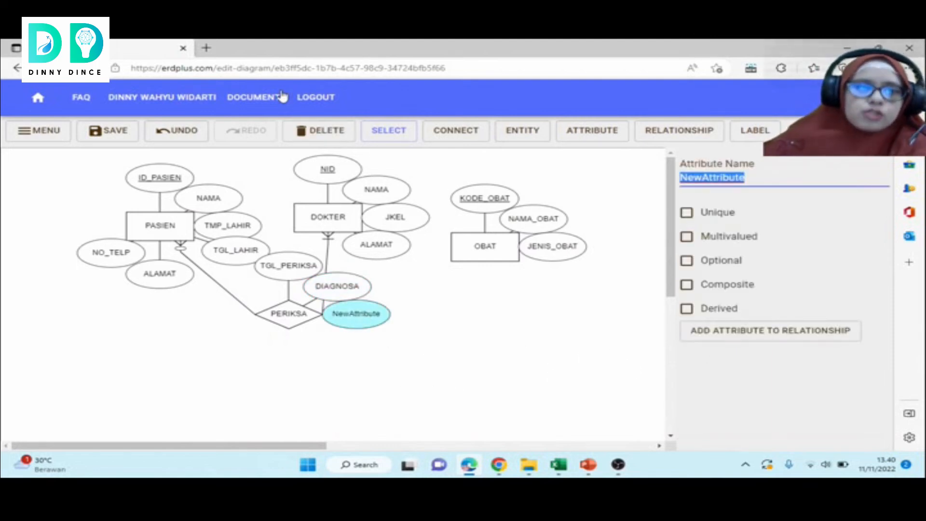
click(309, 132)
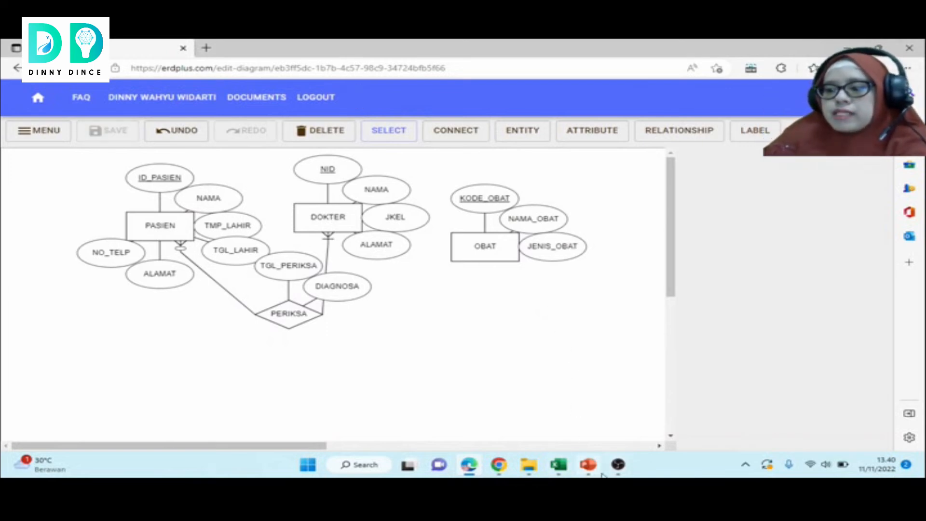
mouse_move(603, 476)
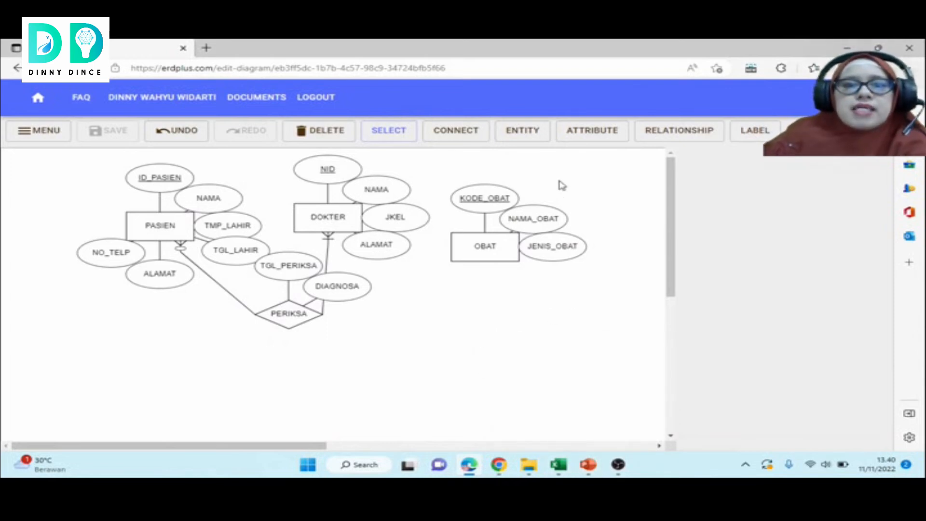
- Add a relationship named BERI below the entities, with DOKTER as its first entity and OBAT as its second
click(653, 132)
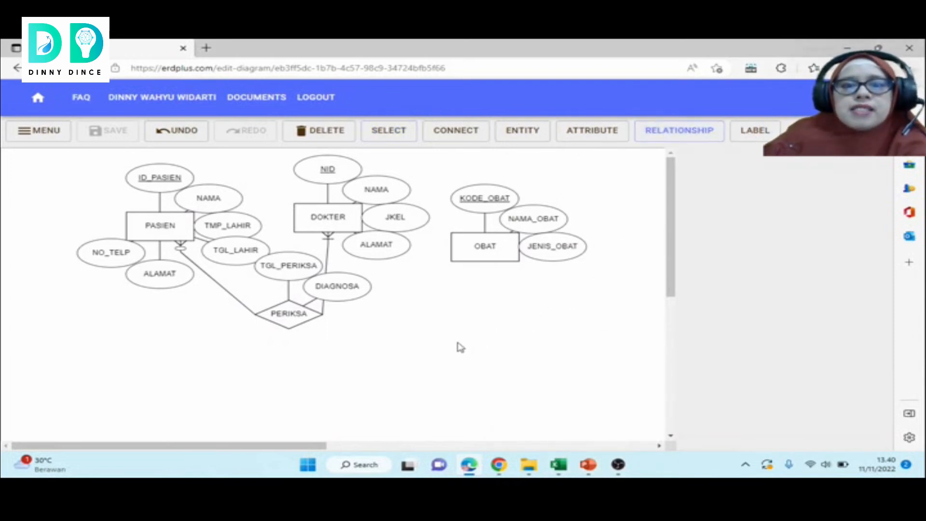
click(440, 333)
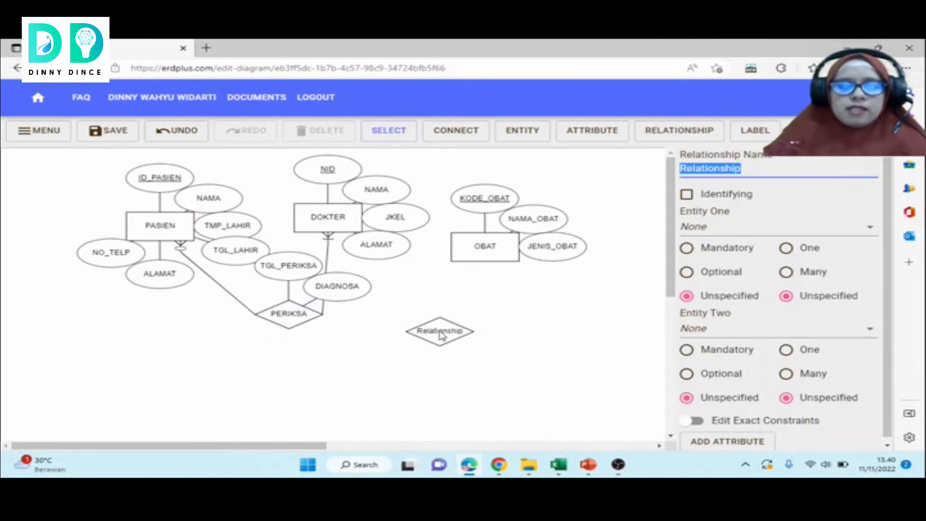
text(BERI)
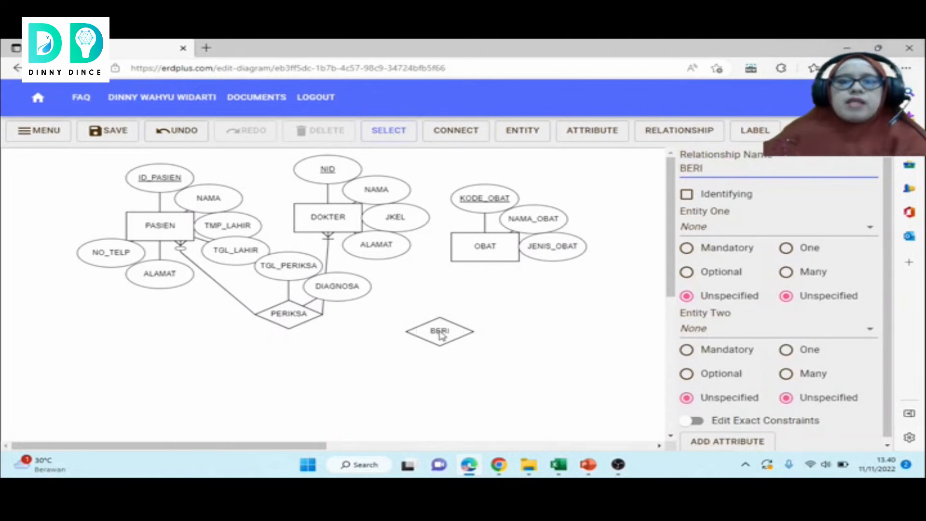
click(726, 229)
click(728, 267)
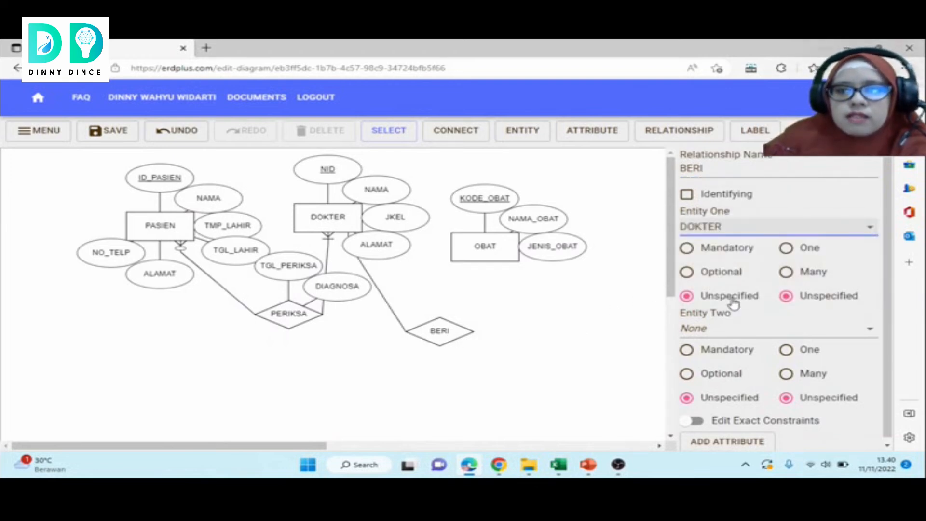
click(722, 332)
click(725, 390)
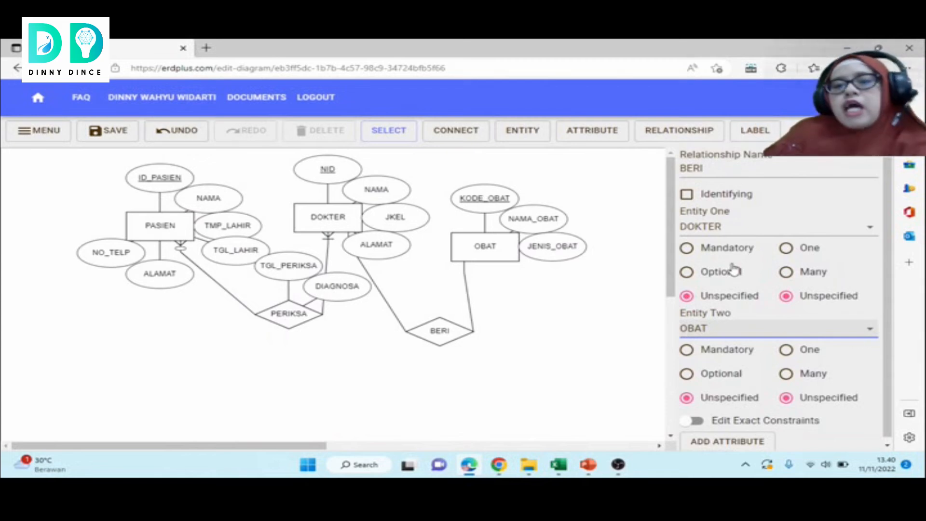
- Set the BERI relationship's DOKTER side to Optional and Many, and its OBAT side to Mandatory and Many
click(689, 273)
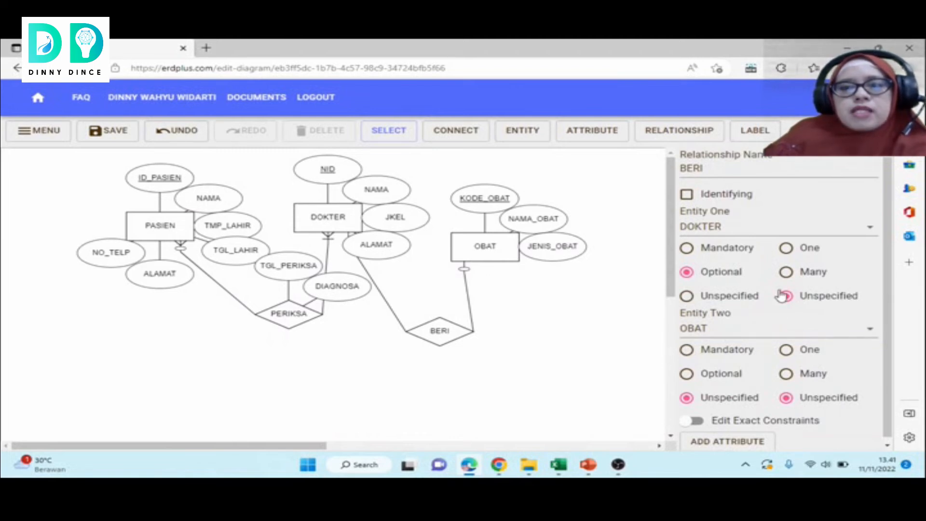
click(787, 273)
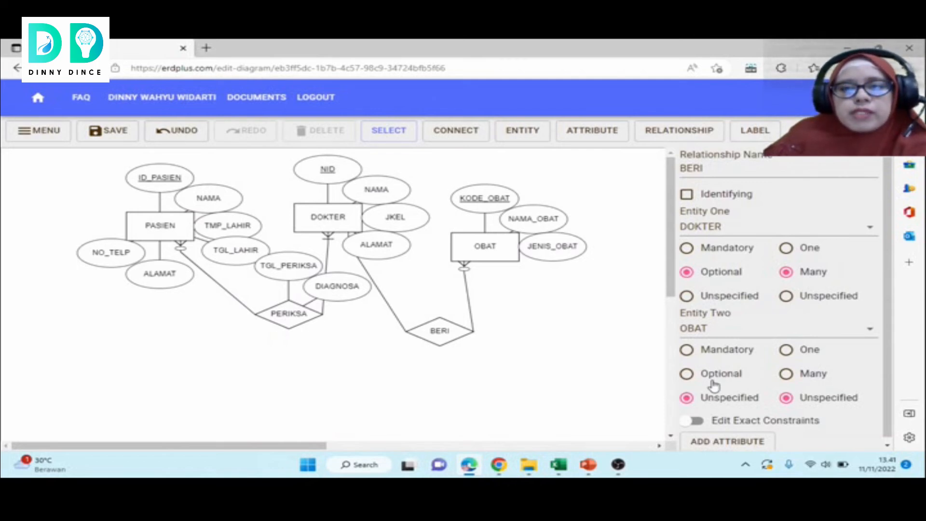
click(687, 351)
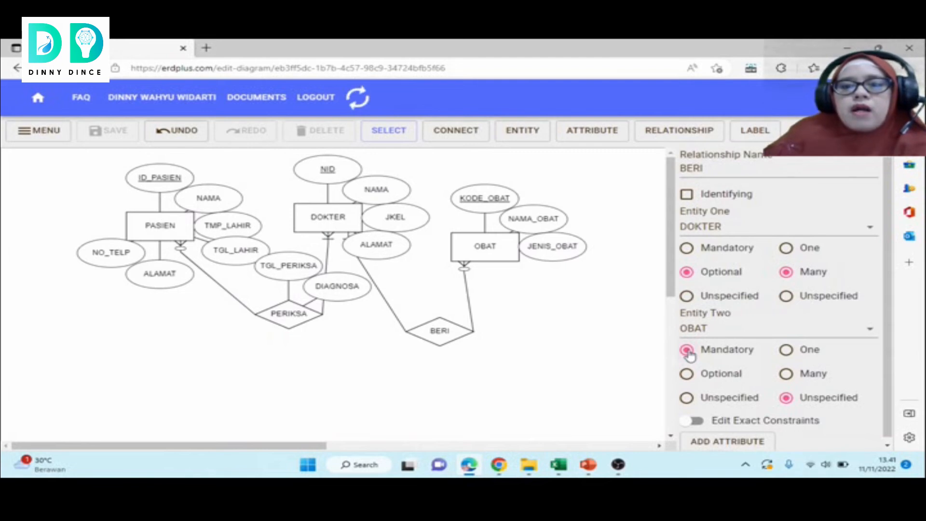
click(786, 376)
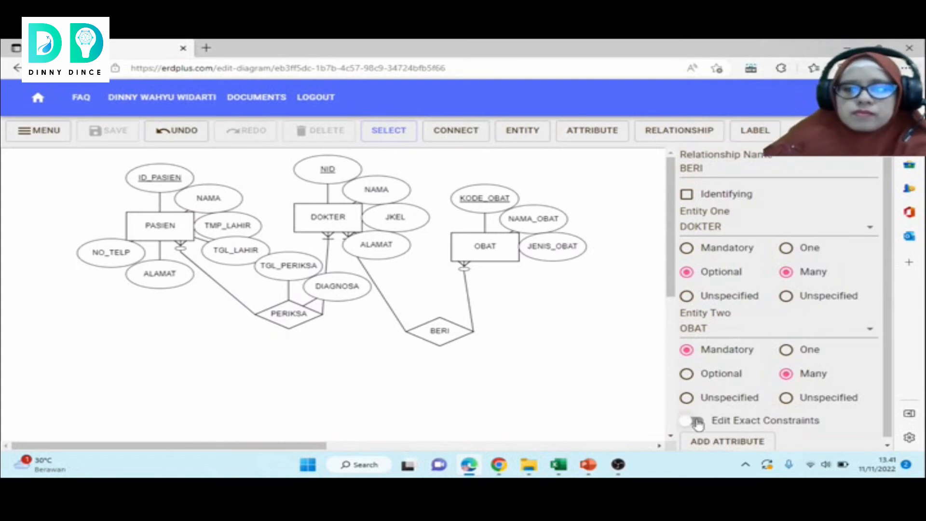
- Add an attribute named NO_RESEP to the BERI relationship
click(710, 444)
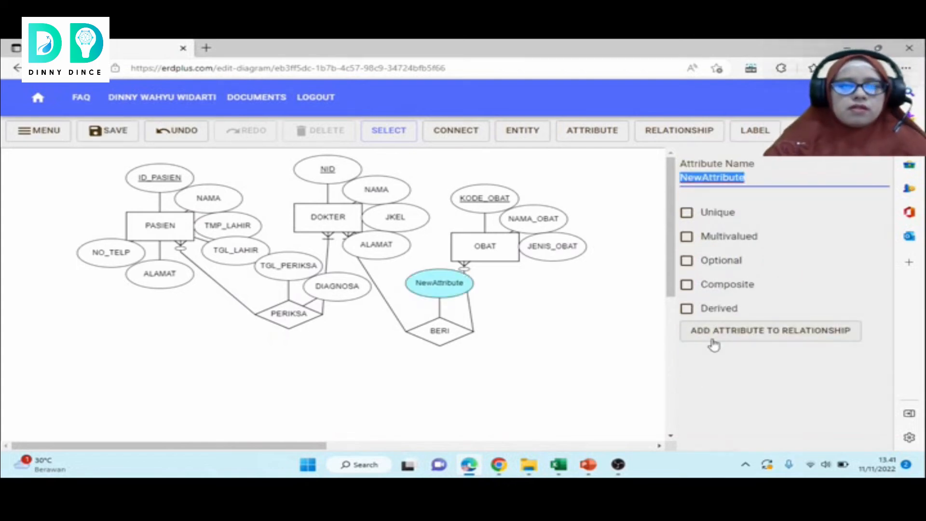
text(TG)
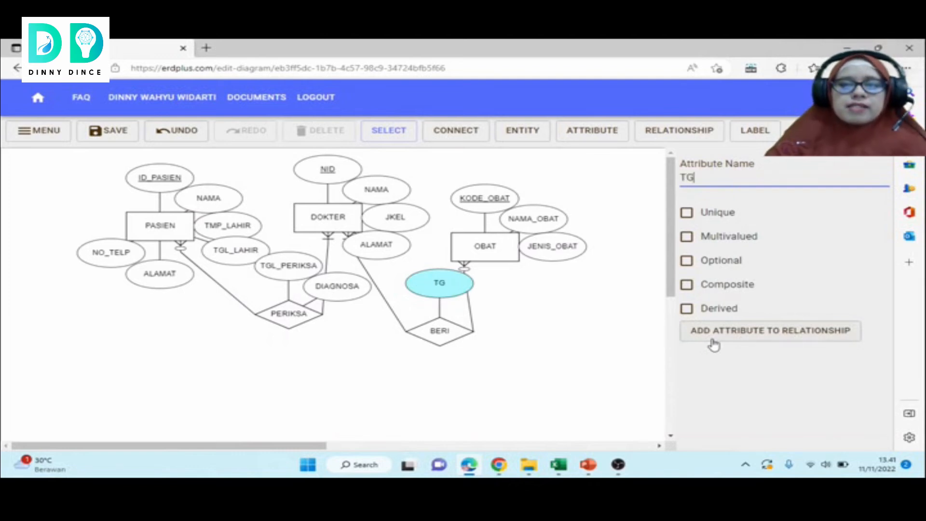
text(L_RESEP)
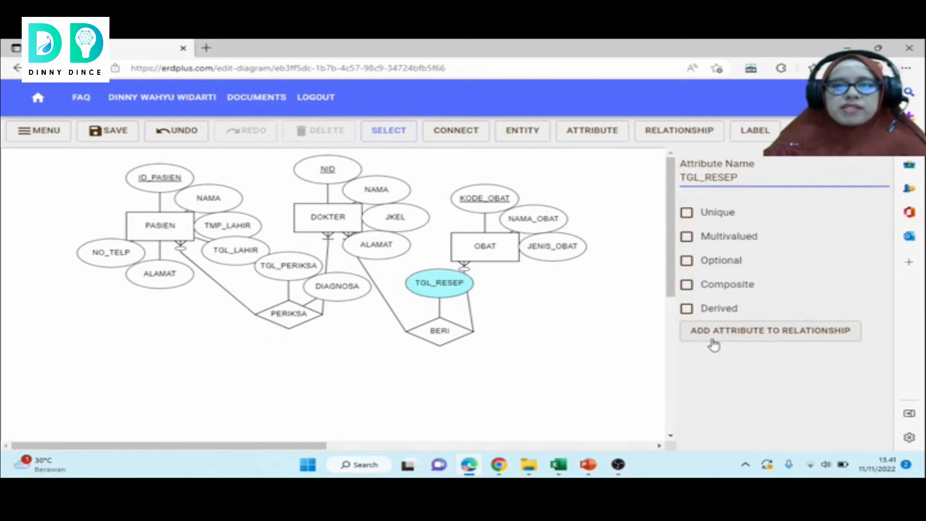
key(BackSpace)
key(BackSpace)
key(BackSpace)
key(BackSpace)
key(BackSpace)
key(BackSpace)
key(BackSpace)
key(BackSpace)
key(BackSpace)
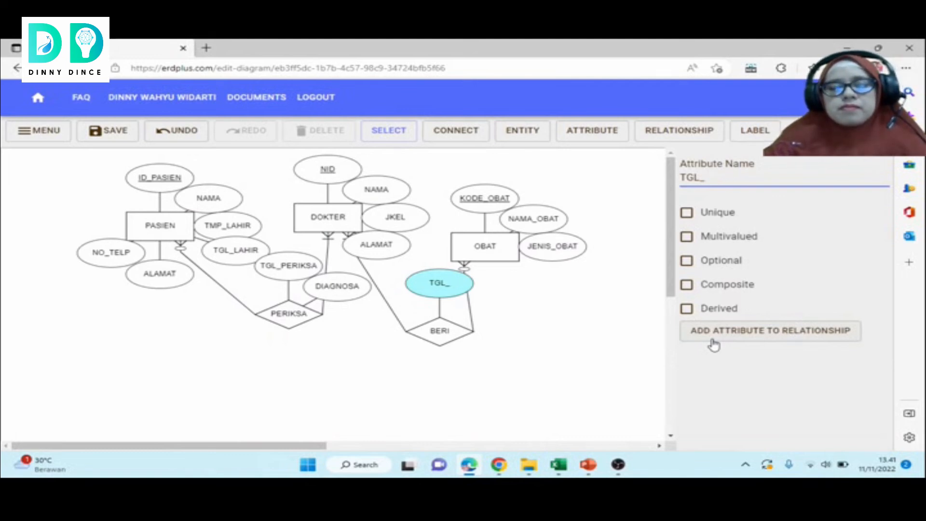
text(NO)
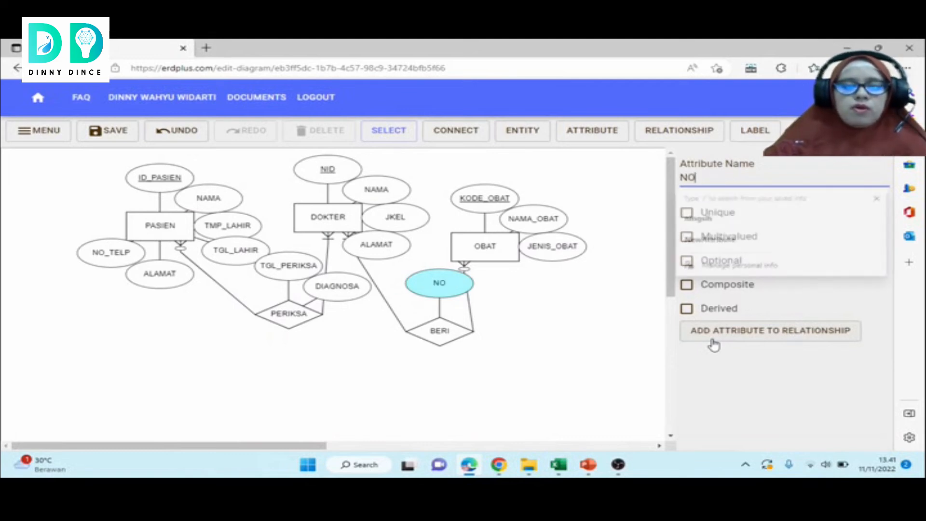
text(_RESEP)
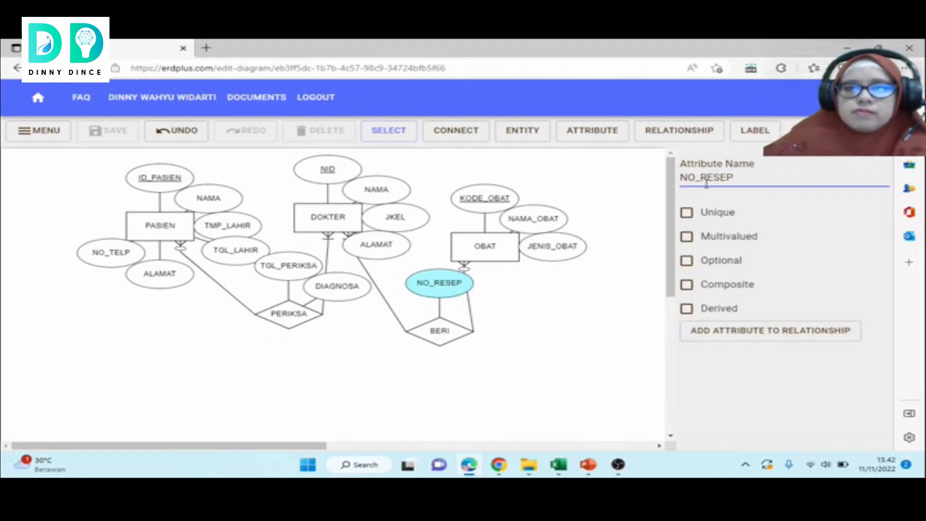
- Add a relationship named KONSUMSI below PERIKSA, with PASIEN as its first entity and OBAT as its second
click(673, 134)
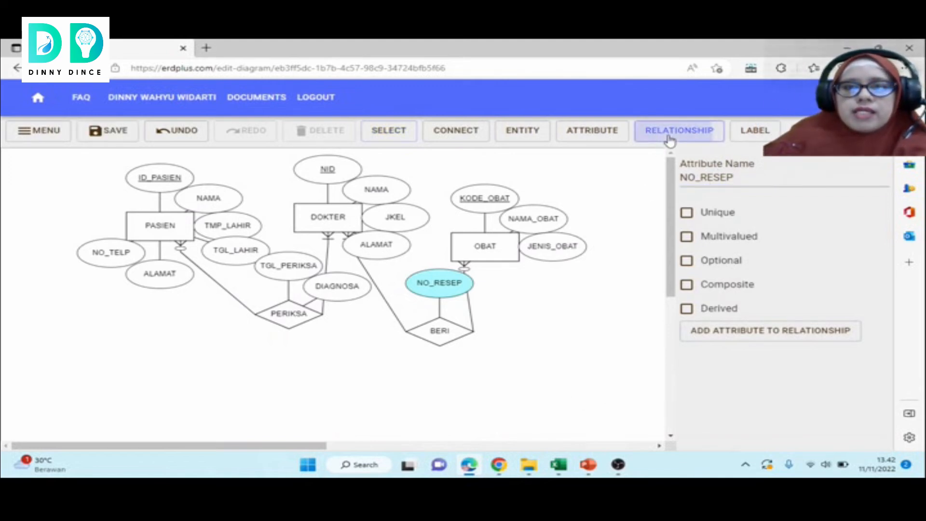
click(316, 397)
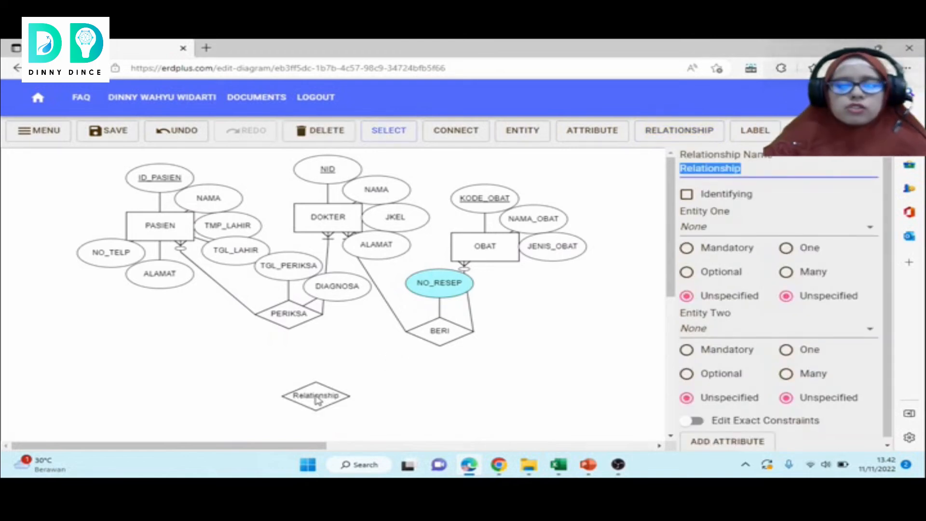
text(KONSUMSI)
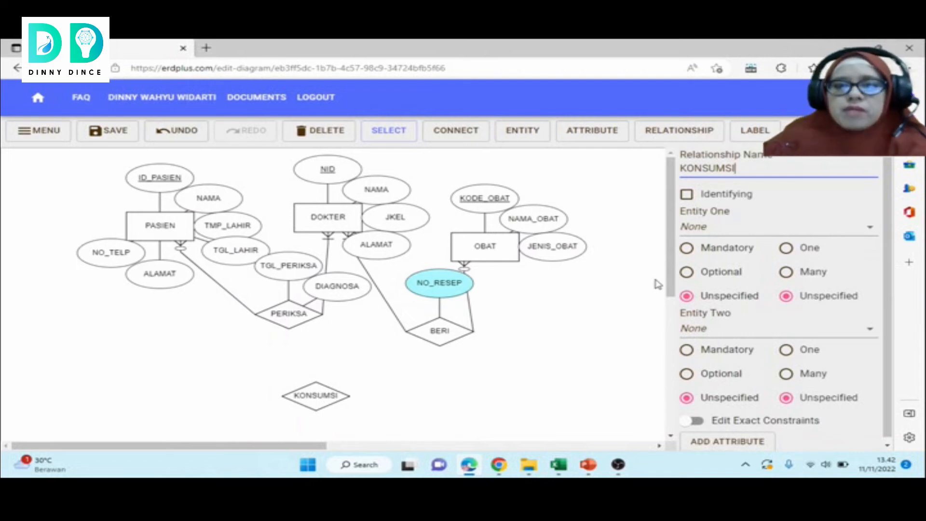
click(708, 235)
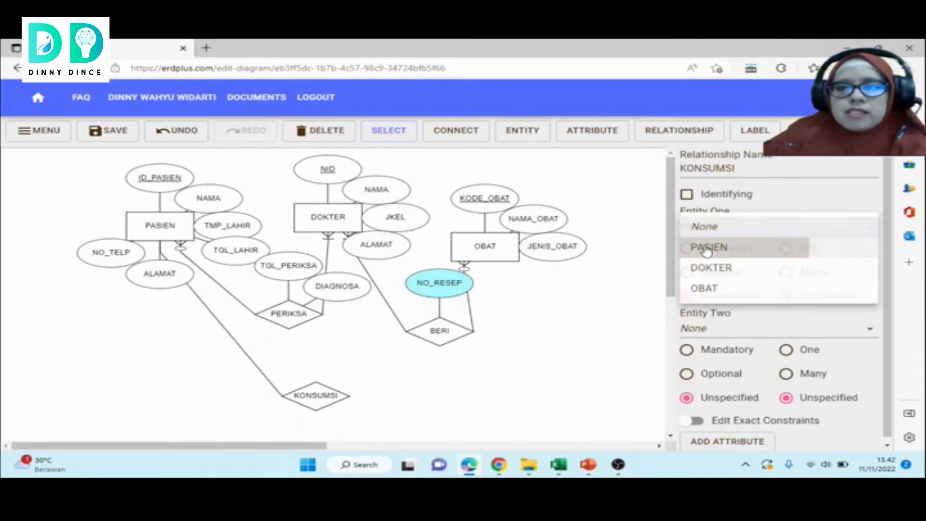
click(708, 246)
click(697, 333)
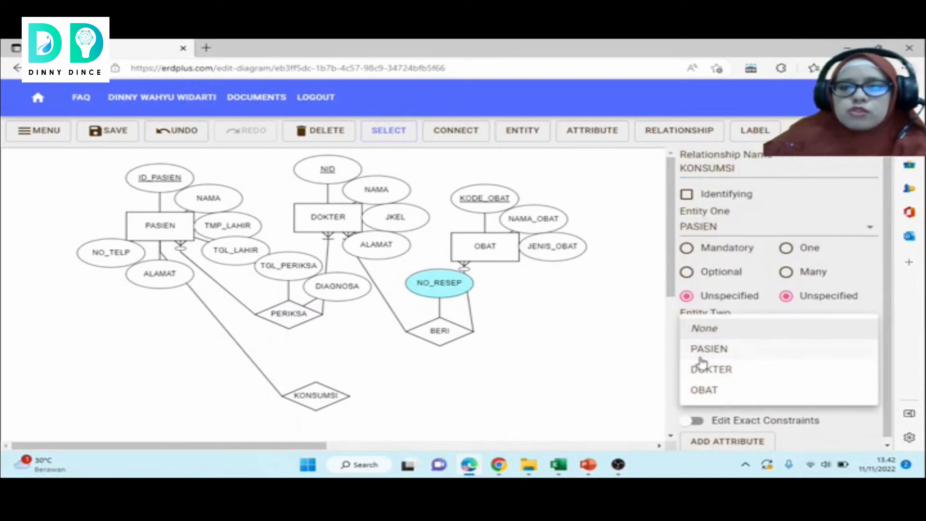
click(705, 387)
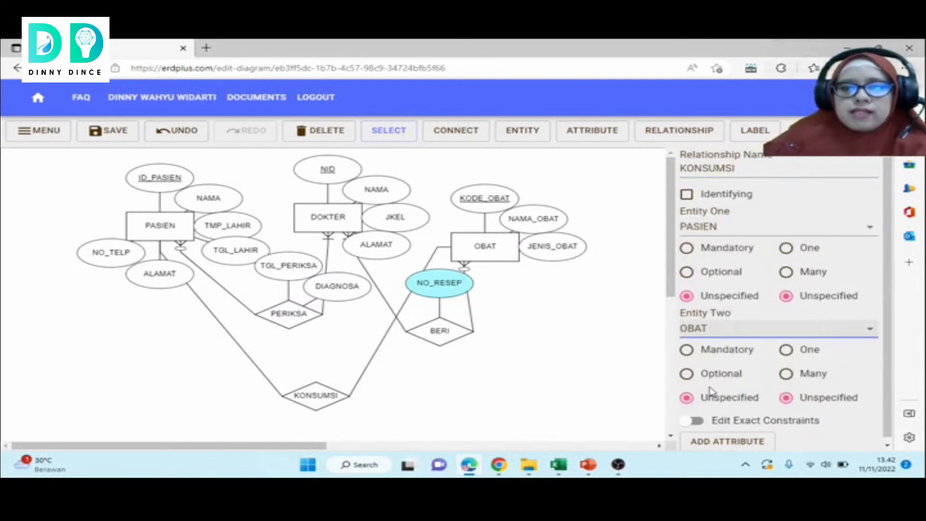
- Set the KONSUMSI relationship's PASIEN side to Mandatory and One, and its OBAT side to Optional and Many
click(734, 254)
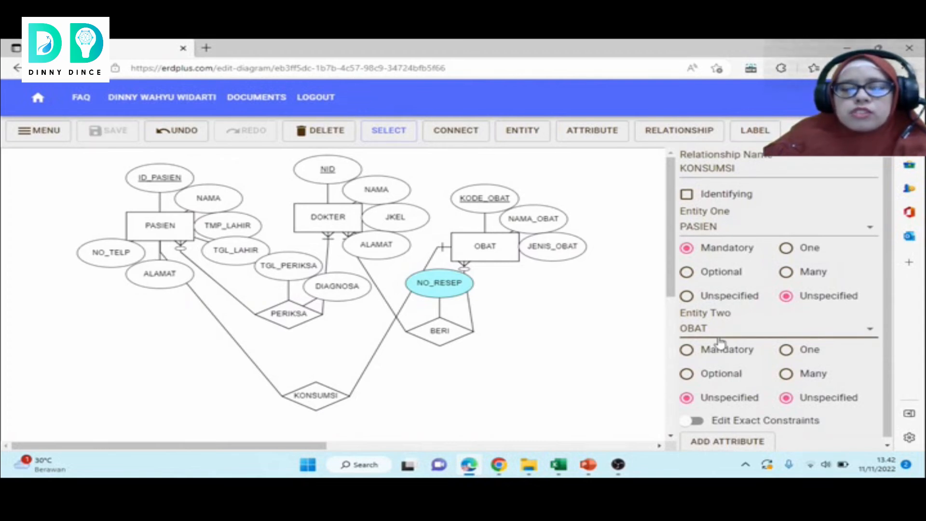
click(709, 379)
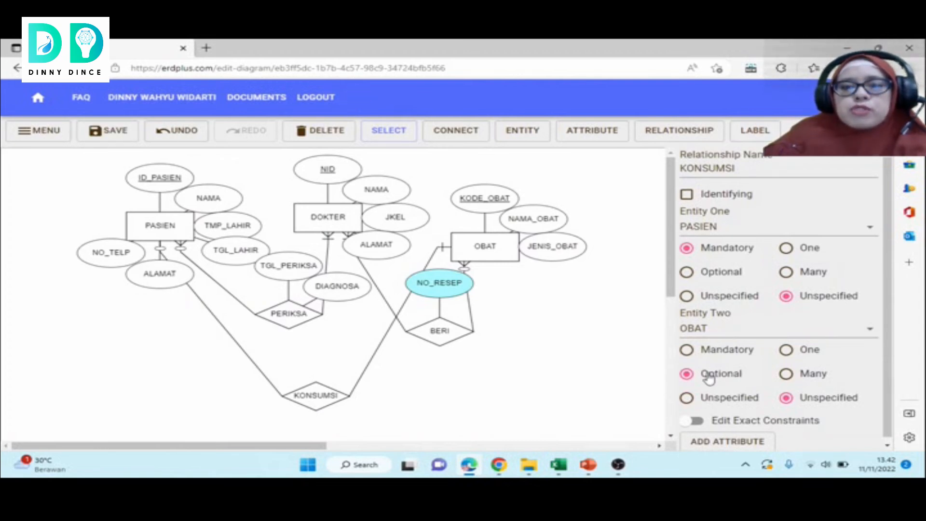
click(786, 248)
click(786, 374)
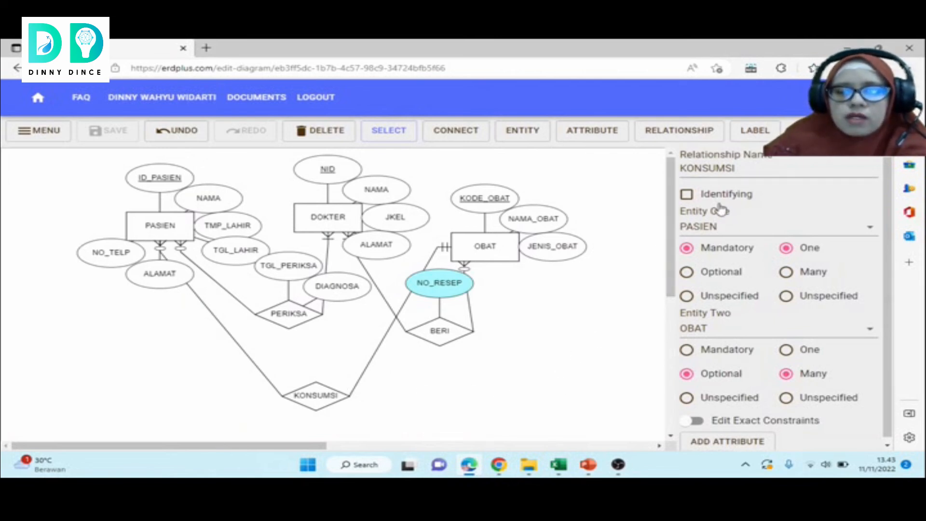
- Add an attribute named ID_PASIEN to the KONSUMSI relationship
click(725, 443)
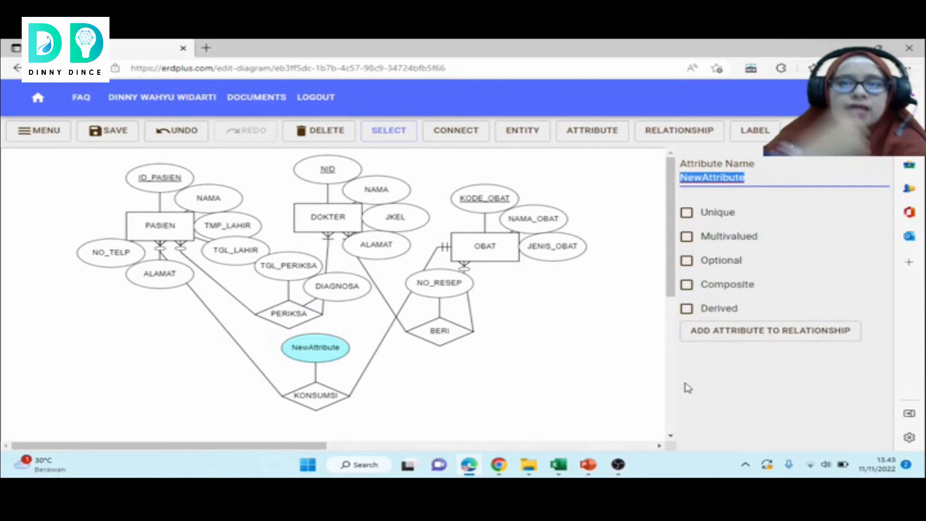
text(ID)
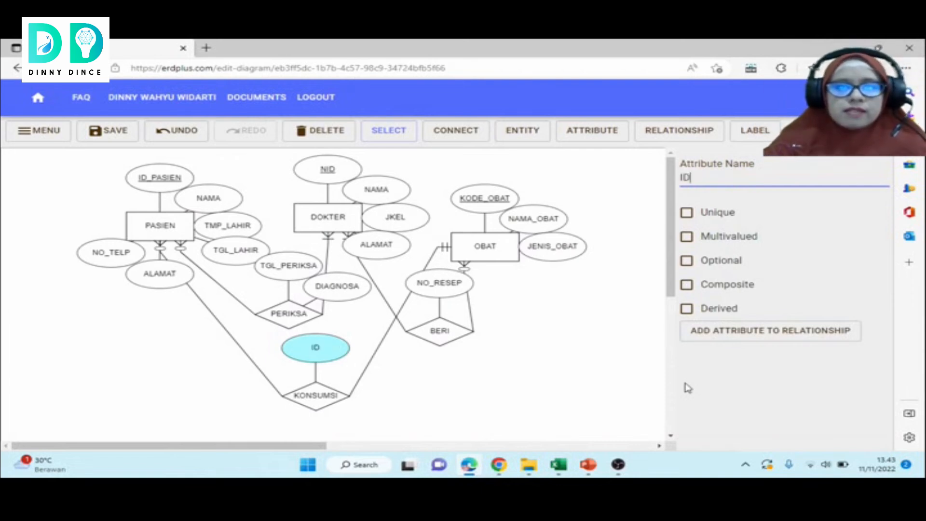
text(_PAS)
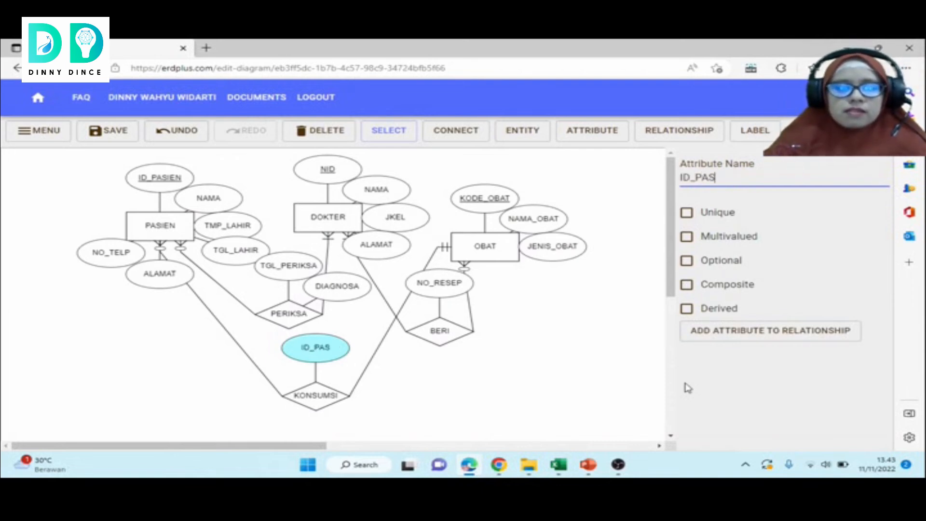
text(IEN)
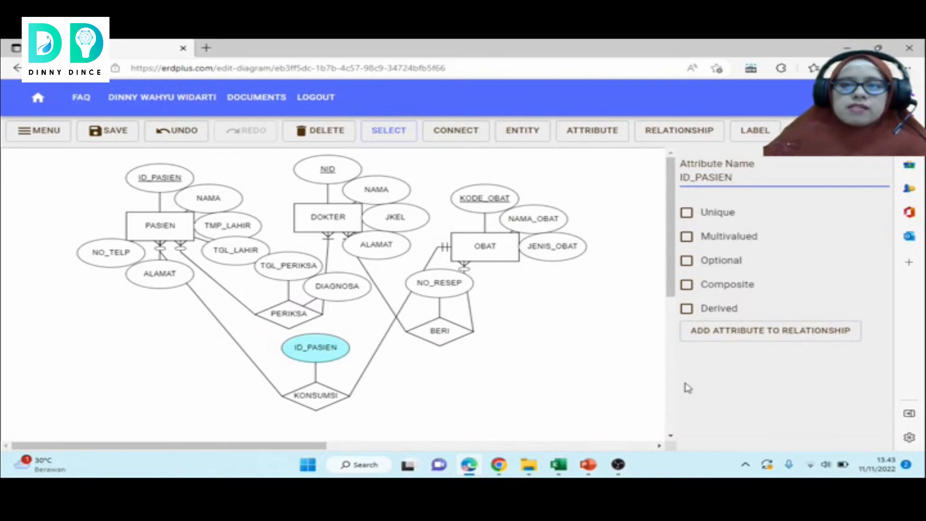
- Add an attribute named KODE_OBAT to the KONSUMSI relationship
click(732, 332)
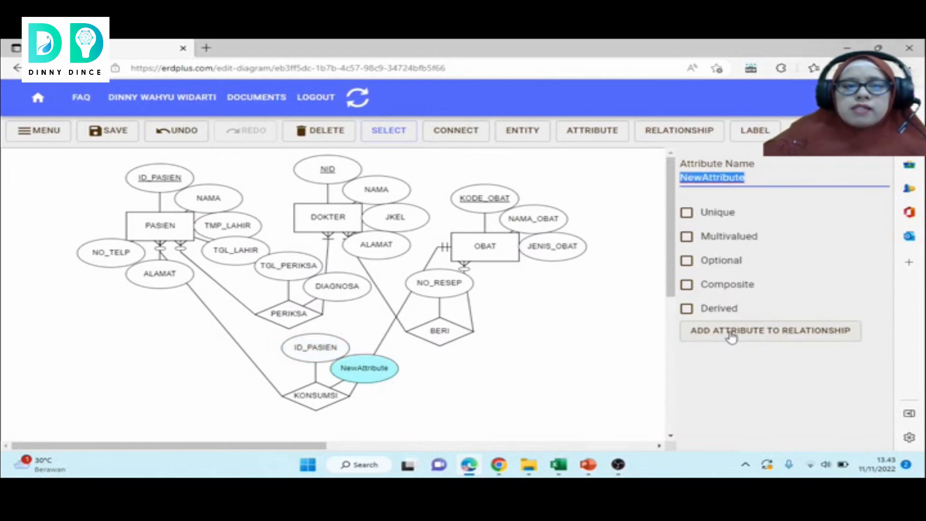
text(K)
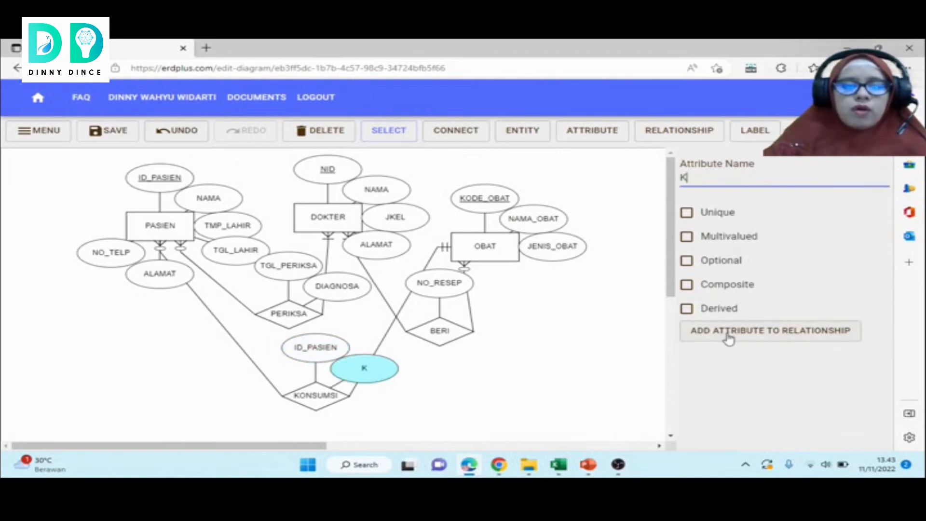
text(ODE_OBAT)
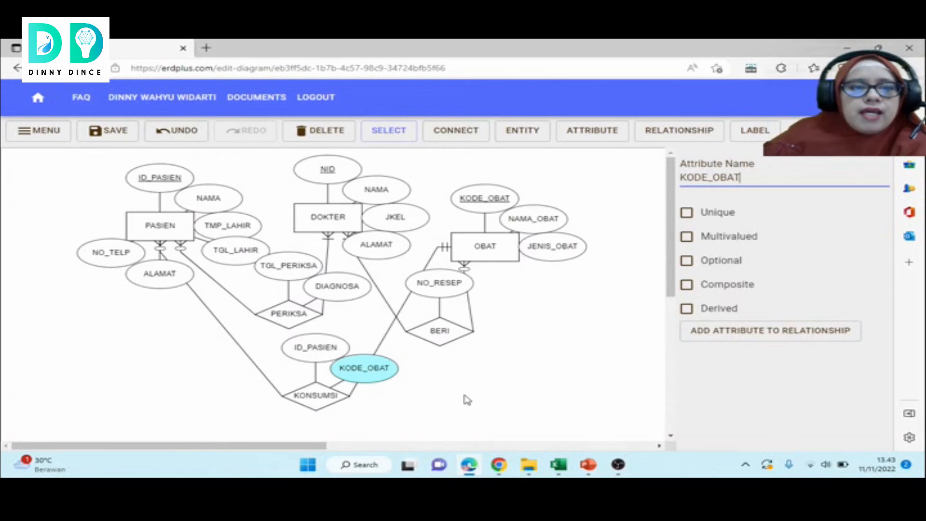
click(486, 404)
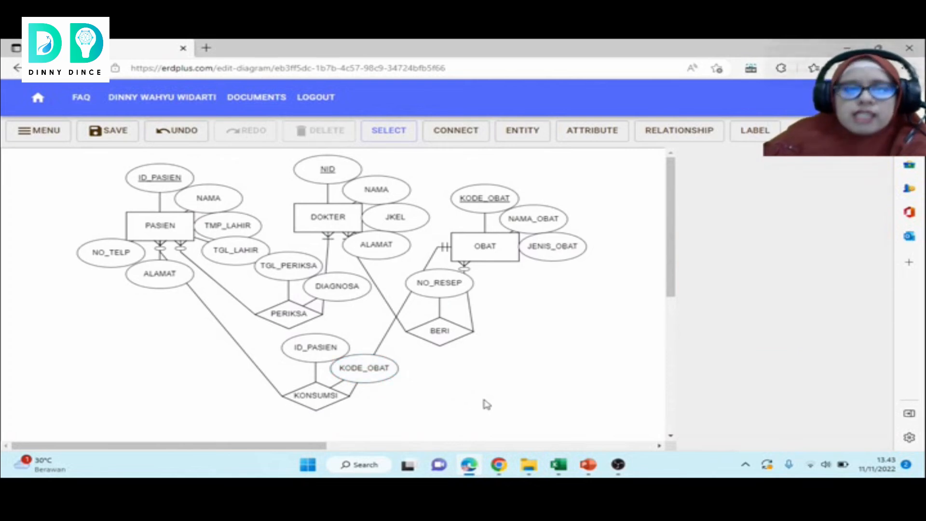
- Rearrange the diagram with PERIKSA, DOKTER and BERI in an upper row, PASIEN below PERIKSA and OBAT below BERI
drag(155, 237, 120, 218)
mouse_move(338, 223)
mouse_down()
mouse_move(318, 214)
mouse_move(342, 208)
mouse_up()
drag(487, 255, 563, 409)
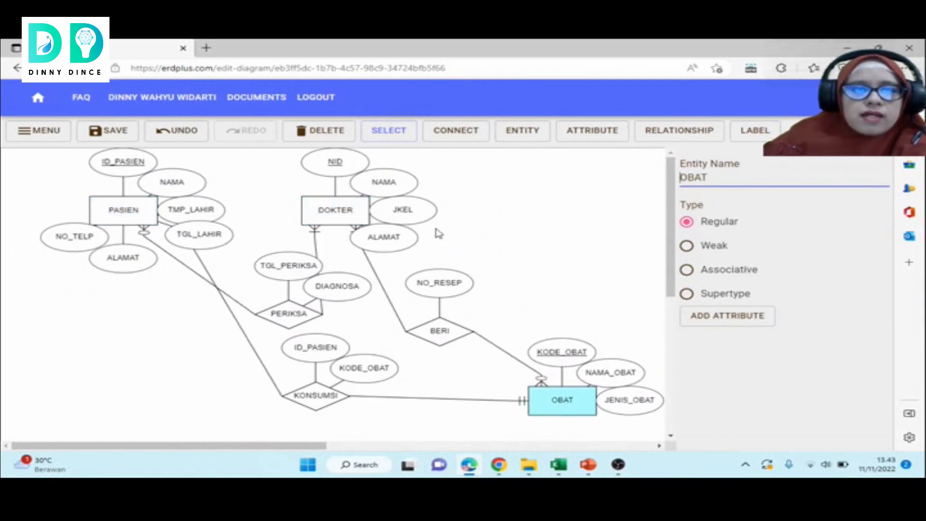
drag(441, 332, 554, 220)
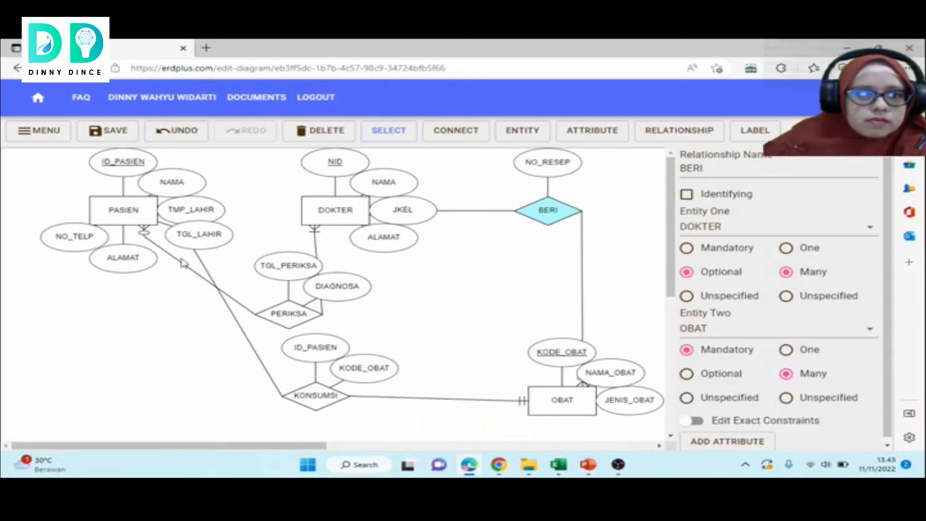
drag(132, 221, 101, 296)
drag(284, 308, 102, 193)
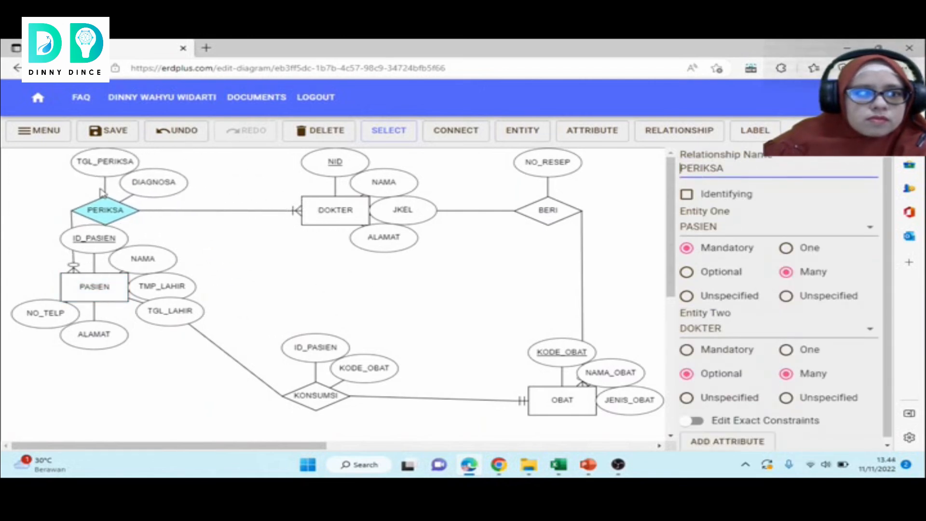
- Line up PASIEN, KONSUMSI and OBAT in a lower row and shift DOKTER and BERI slightly left in the upper row
drag(107, 297, 111, 364)
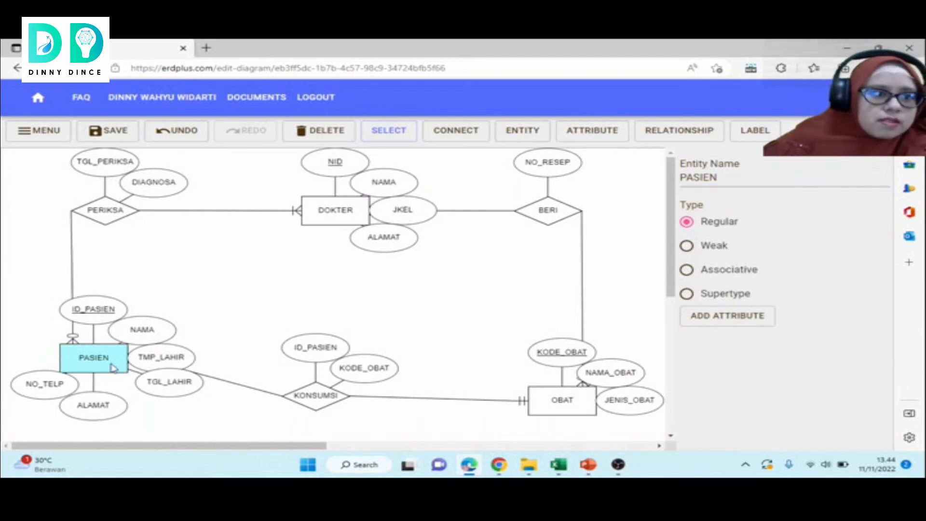
drag(323, 399, 329, 361)
drag(557, 406, 547, 364)
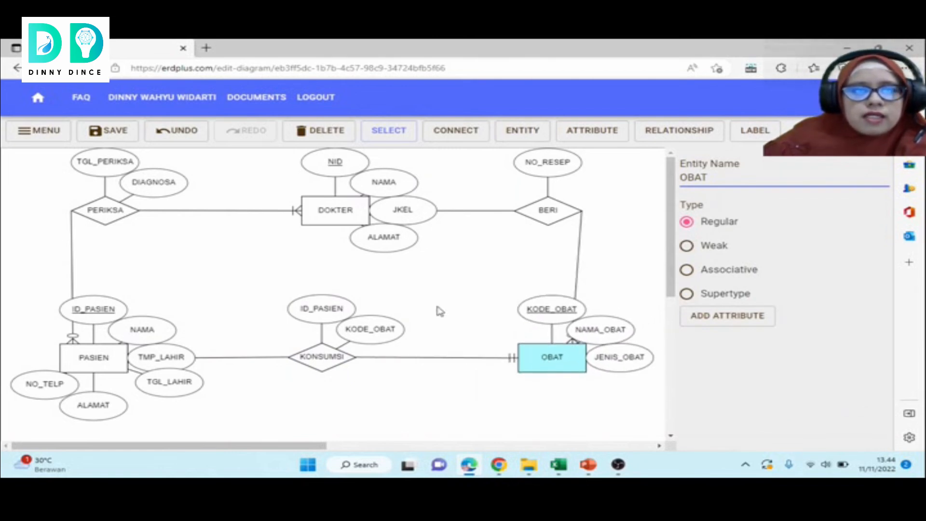
drag(334, 218, 306, 217)
drag(547, 220, 542, 218)
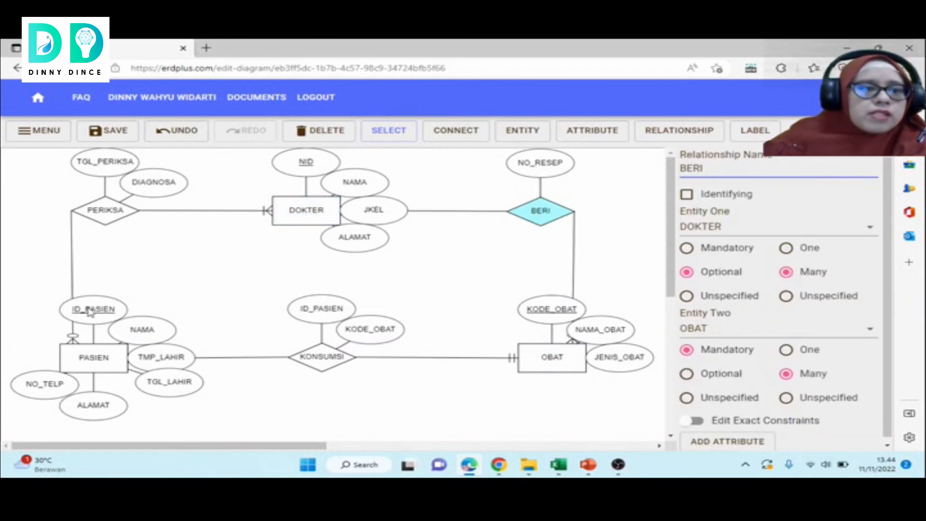
- Spread PASIEN's attributes around the entity, moving TMP_LAHIR and TGL_LAHIR below the line to KONSUMSI
drag(90, 313, 113, 302)
drag(52, 385, 7, 386)
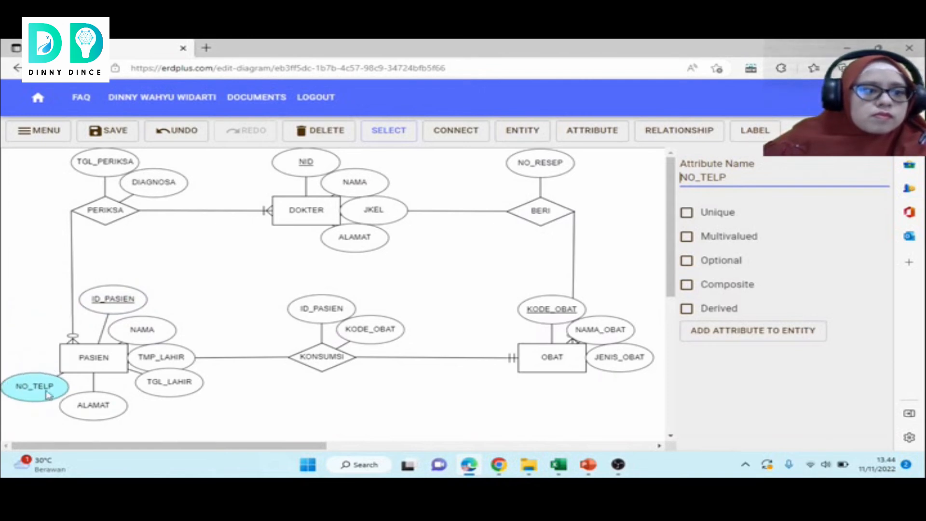
drag(169, 382, 182, 418)
drag(169, 367, 159, 411)
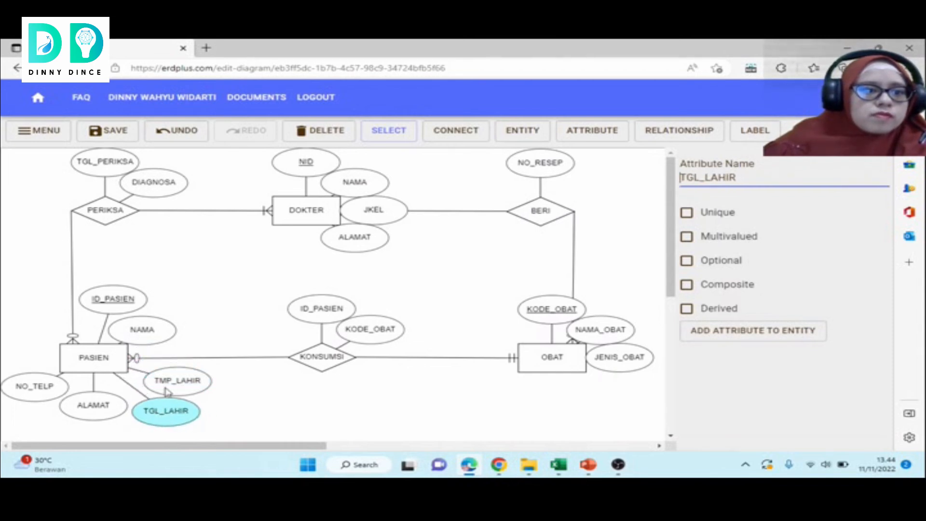
drag(151, 336, 165, 333)
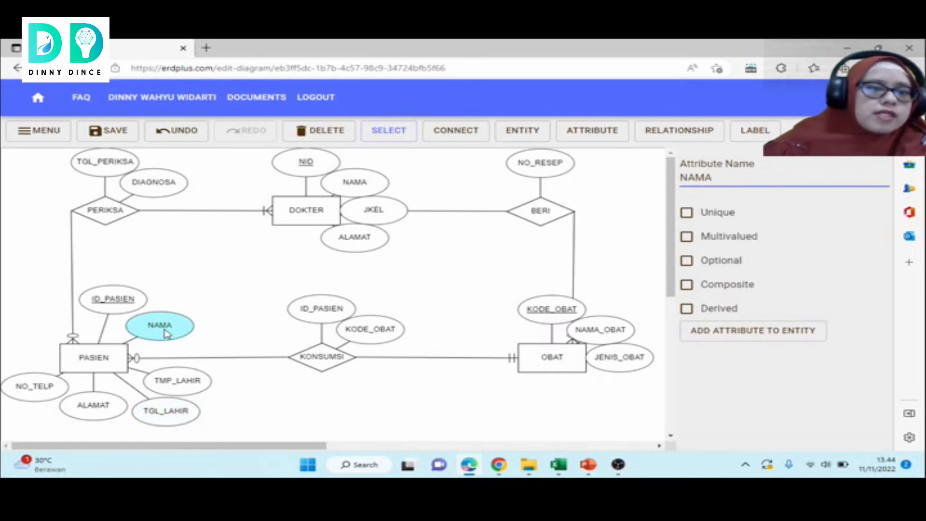
- Spread out KONSUMSI's ID_PASIEN attribute, OBAT's three attributes and BERI's NO_RESEP so they clear the connecting lines
drag(326, 316, 279, 338)
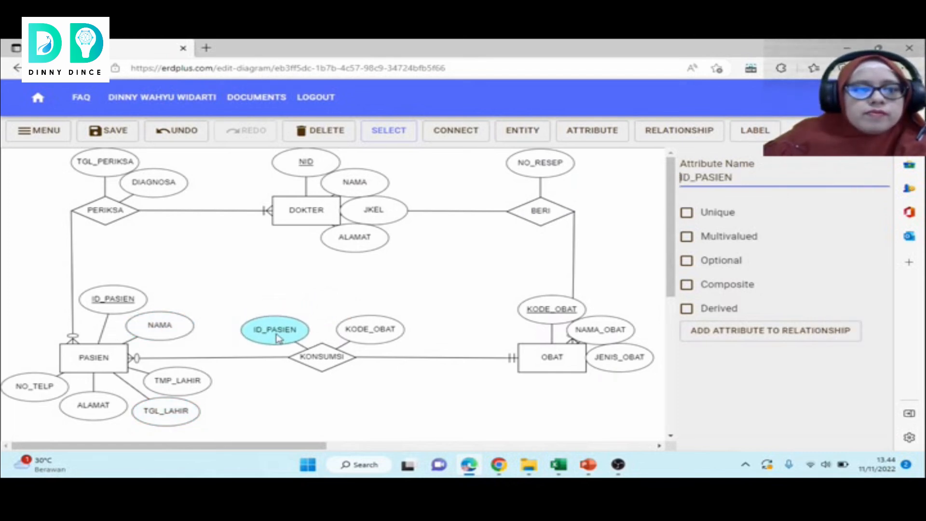
drag(543, 320, 490, 332)
drag(595, 337, 612, 325)
drag(617, 369, 578, 406)
drag(559, 175, 603, 196)
- Place NID and NAMA above DOKTER, ALAMAT and JKEL below it, and move TGL_PERIKSA to the upper left of PERIKSA
drag(296, 176, 253, 186)
drag(347, 185, 345, 174)
drag(349, 239, 271, 249)
drag(365, 215, 347, 251)
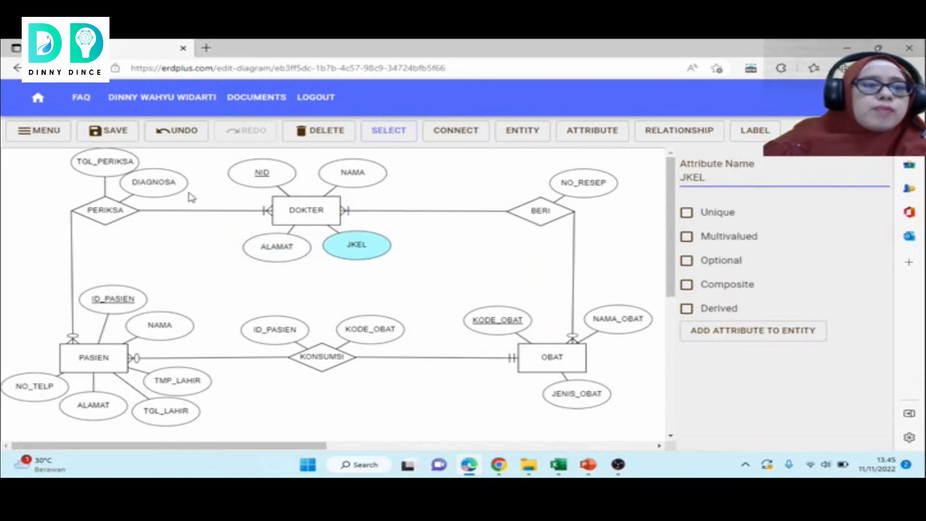
drag(98, 180, 44, 192)
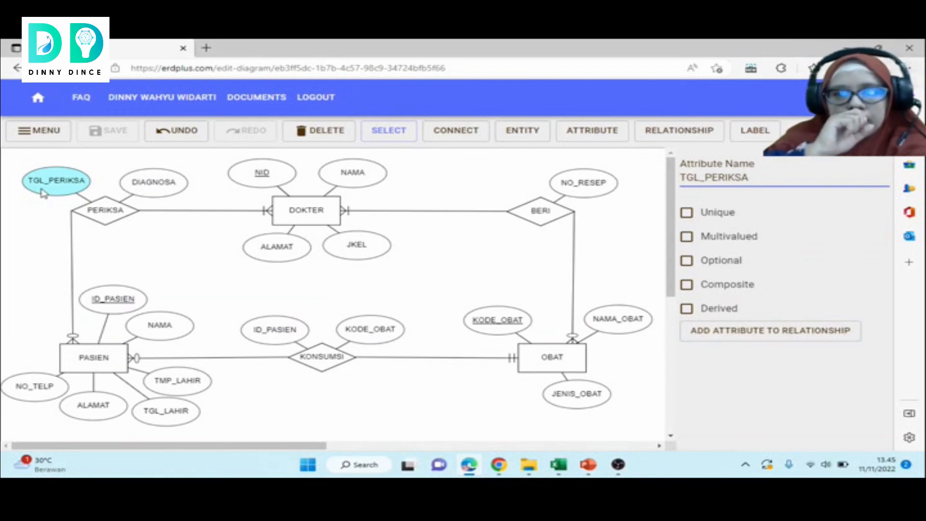
click(292, 399)
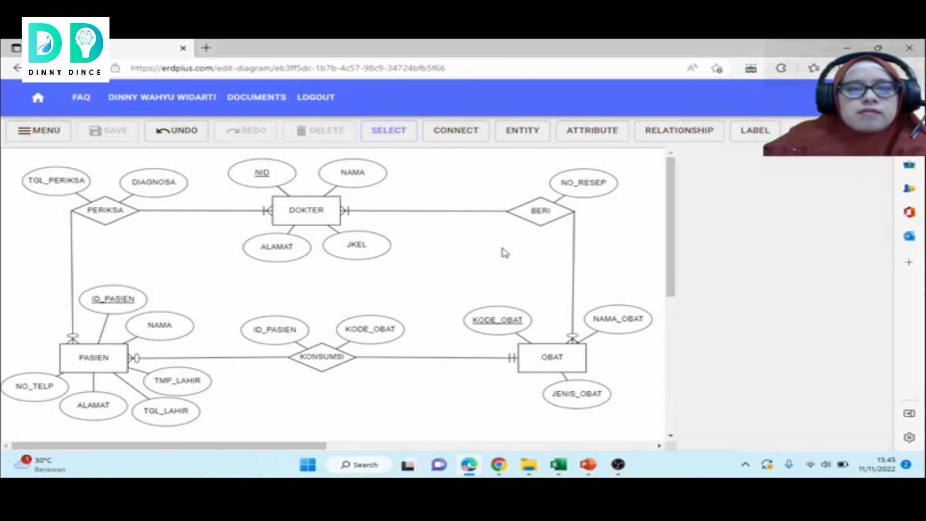
scroll(503, 333, down, 1)
scroll(503, 333, up, 1)
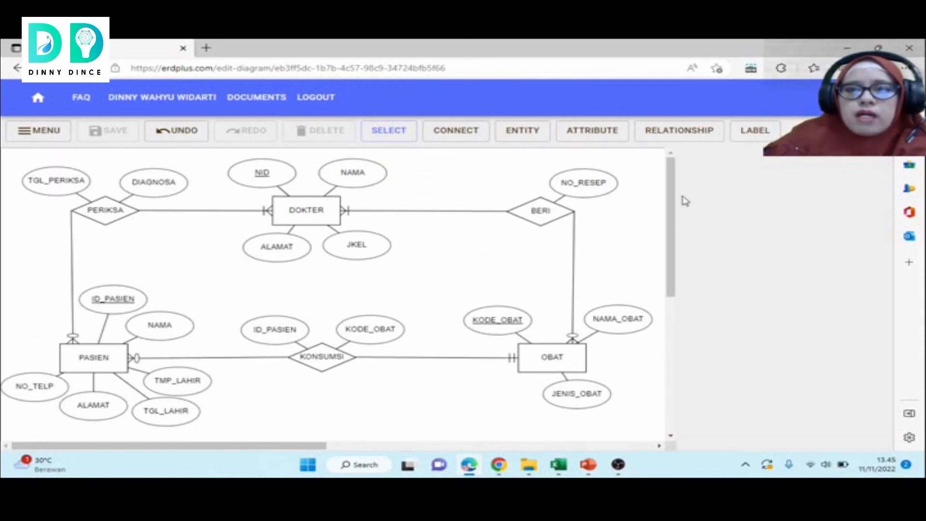
- Try a widened text label reading ERD RUMAH SAKIT in the middle of the diagram, and delete it
click(770, 133)
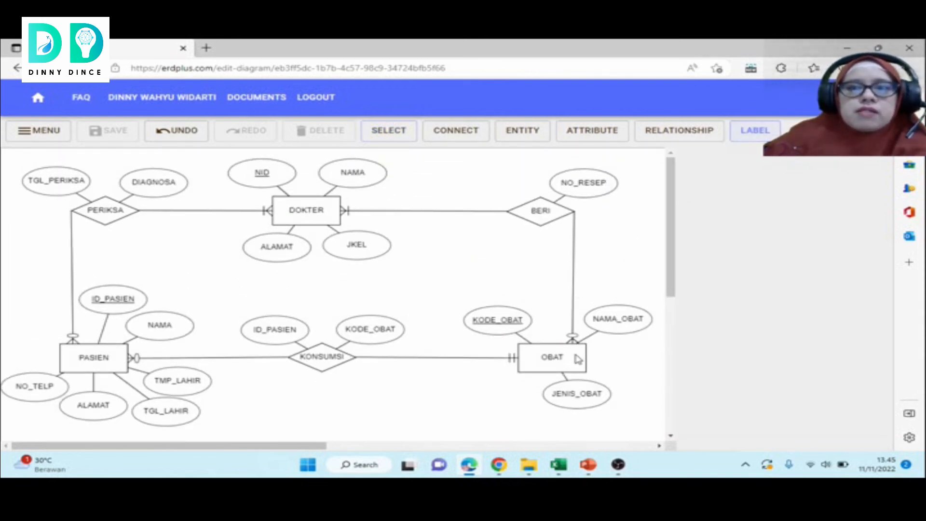
click(239, 289)
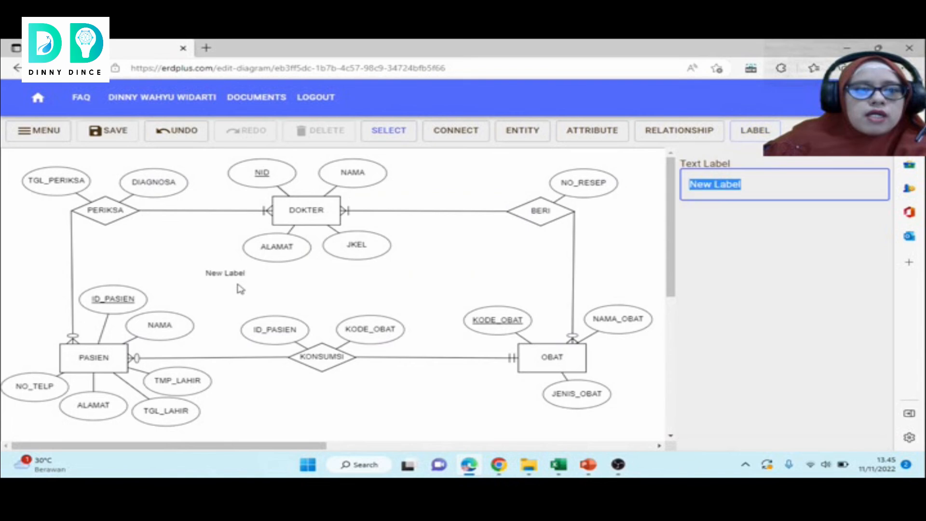
text(E)
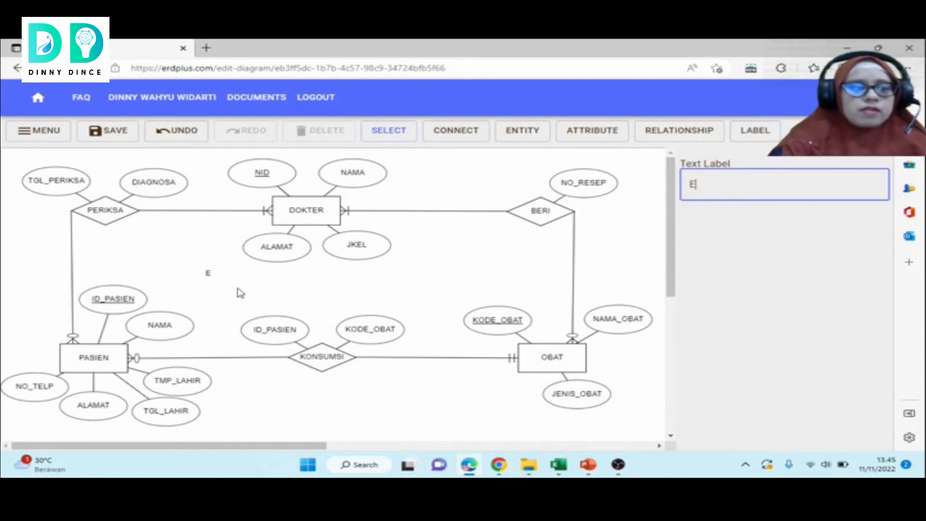
text(RD RUMA)
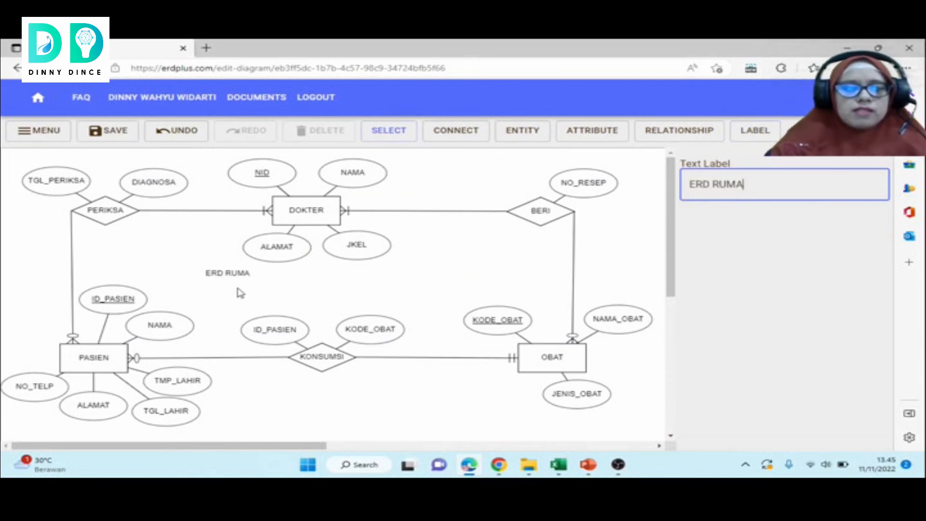
text(H SAKIT)
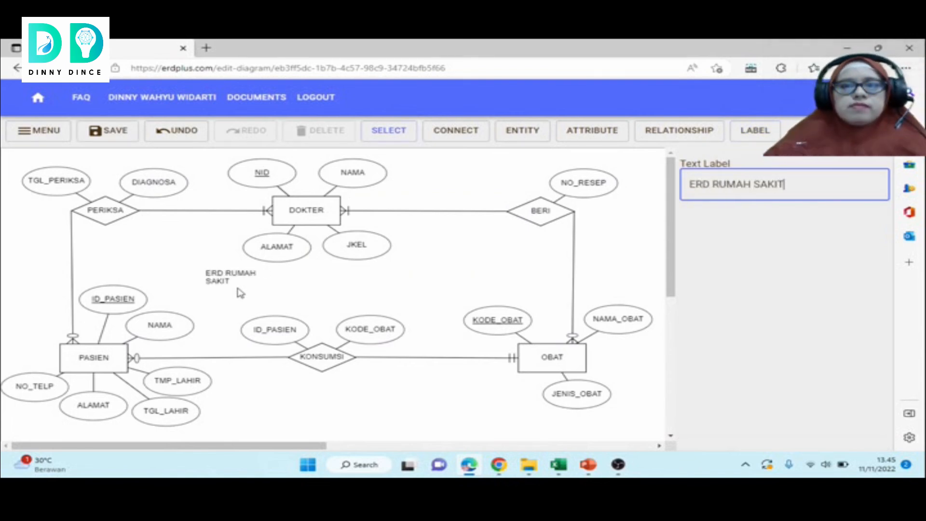
click(227, 284)
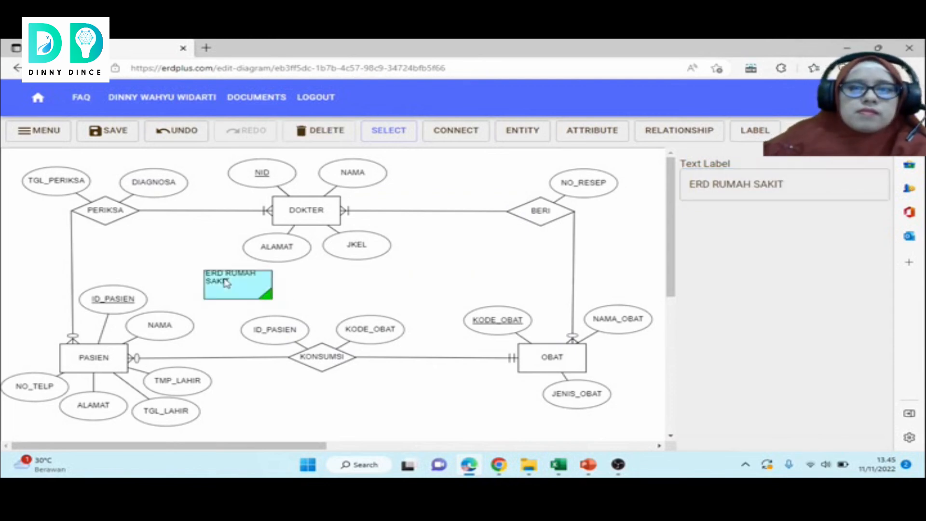
drag(274, 294, 295, 297)
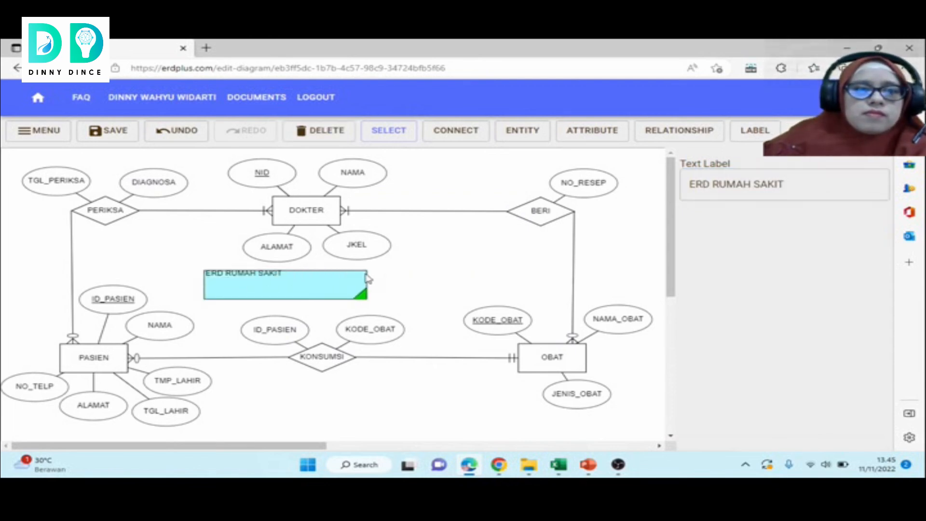
click(323, 131)
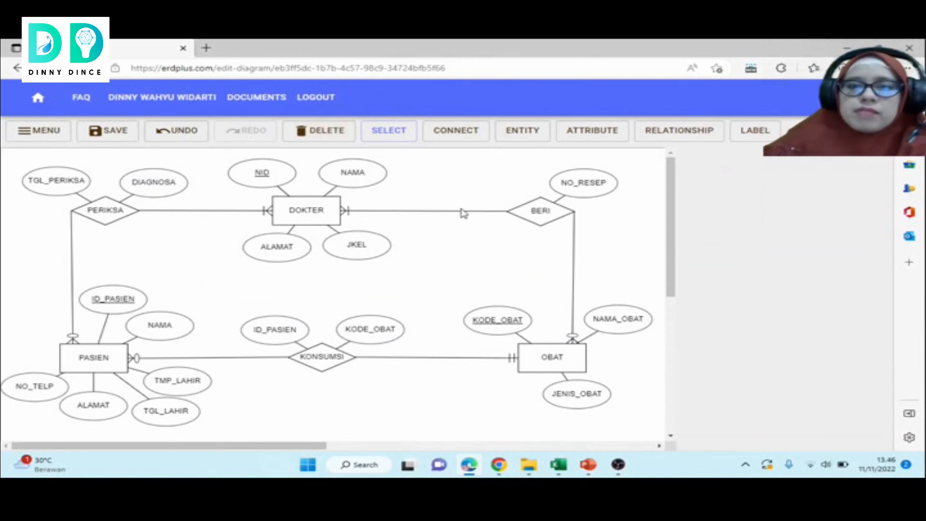
- Save the hospital diagram
click(106, 140)
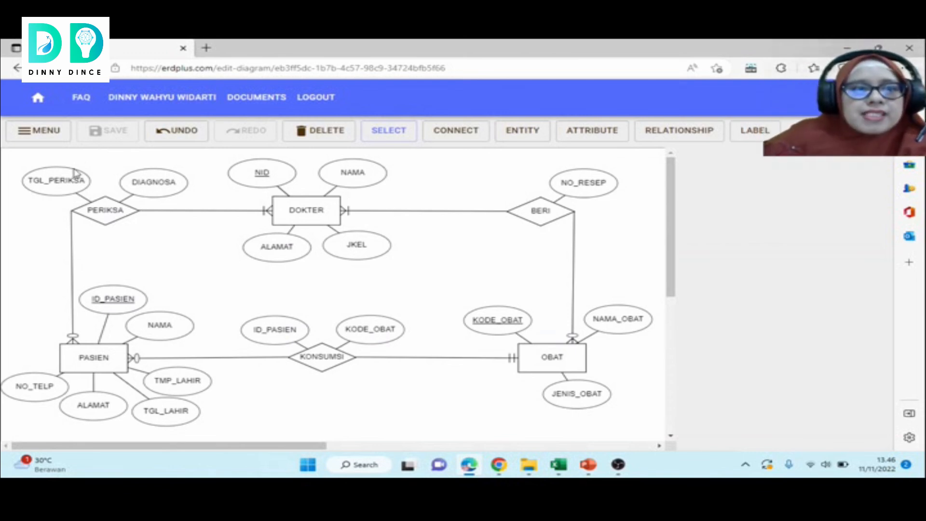
click(42, 137)
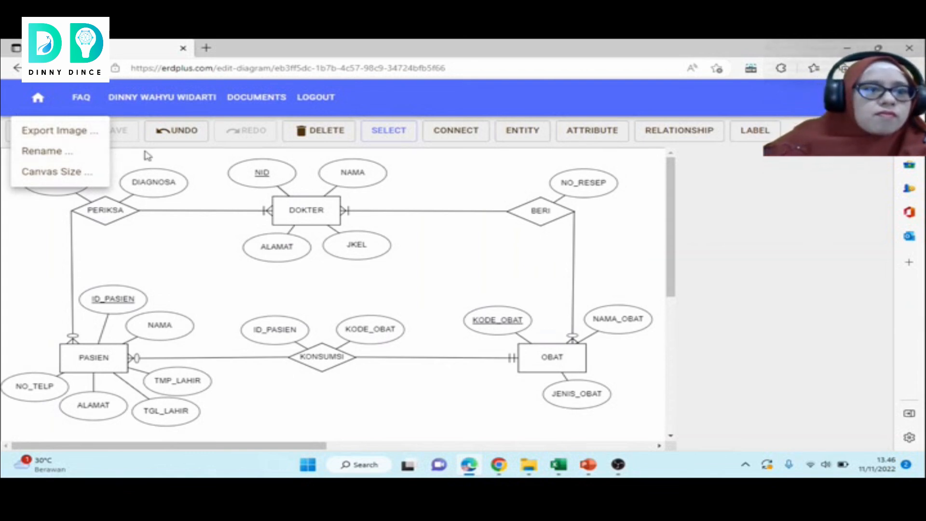
click(190, 167)
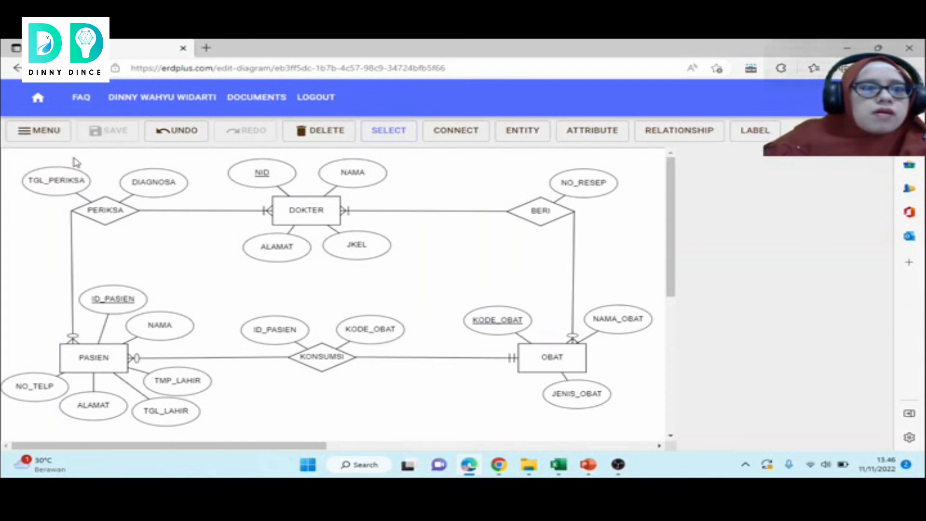
click(43, 130)
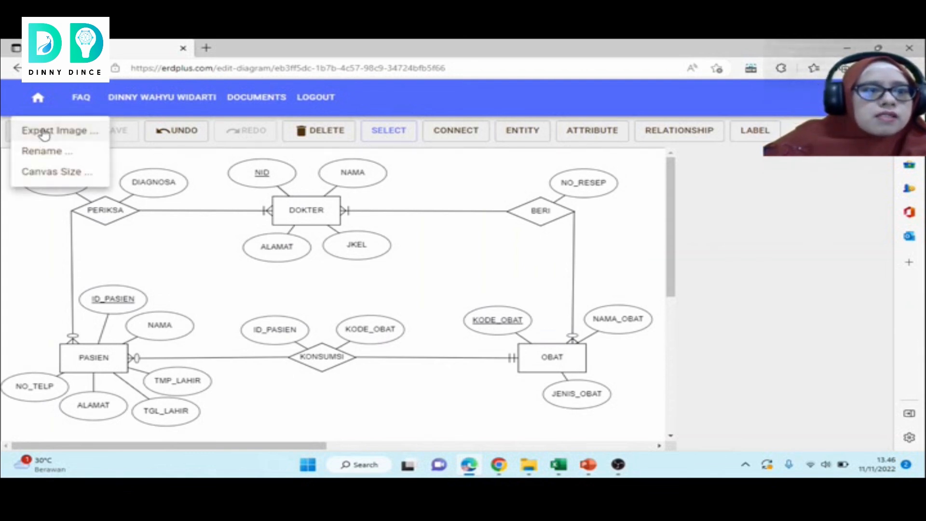
click(26, 214)
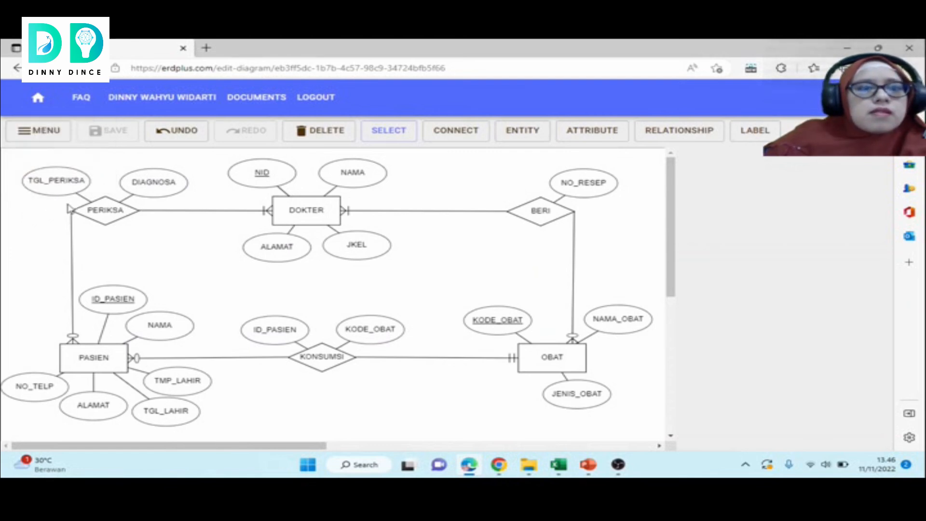
- Check the saved Rumah Sakit diagram by opening it from the documents list, and return to the list
click(38, 102)
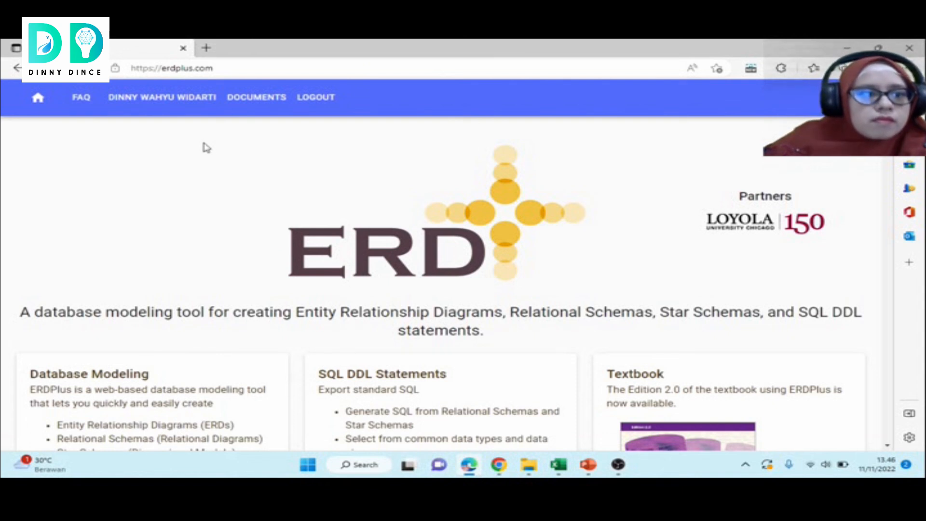
click(248, 100)
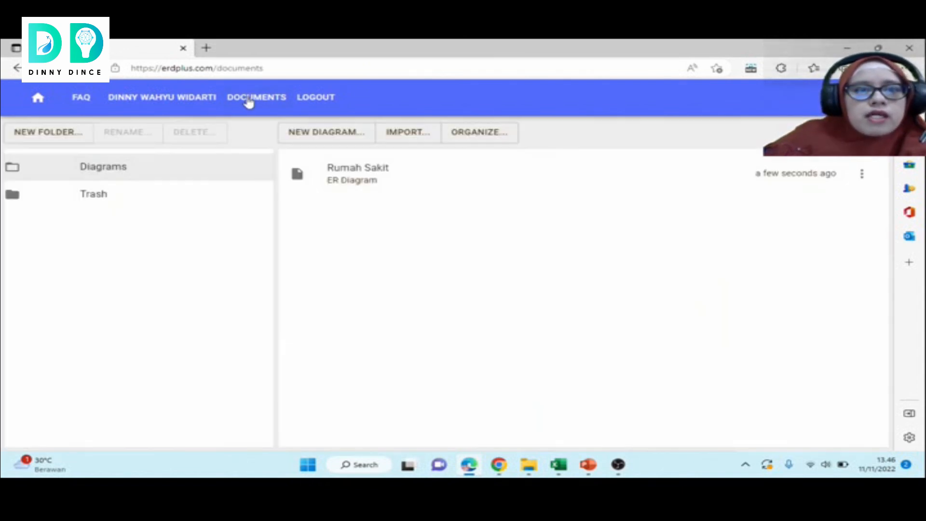
click(353, 180)
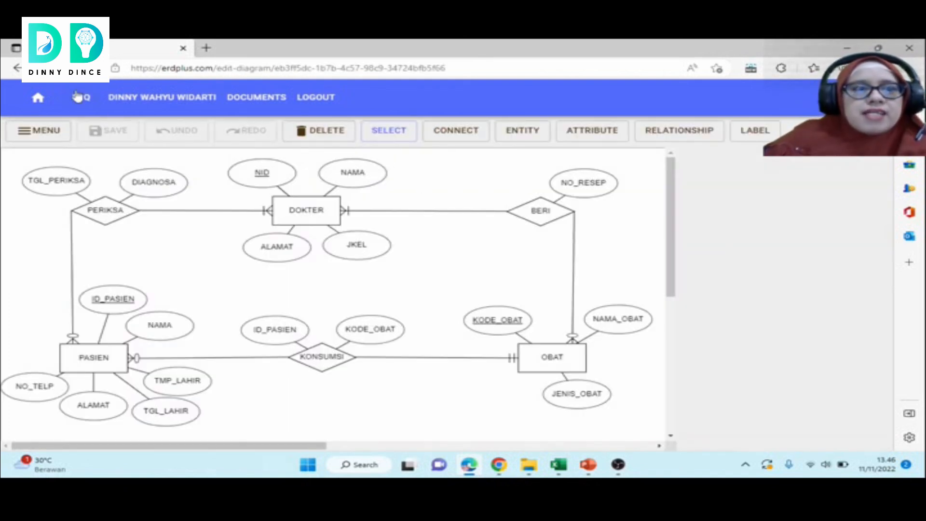
click(17, 67)
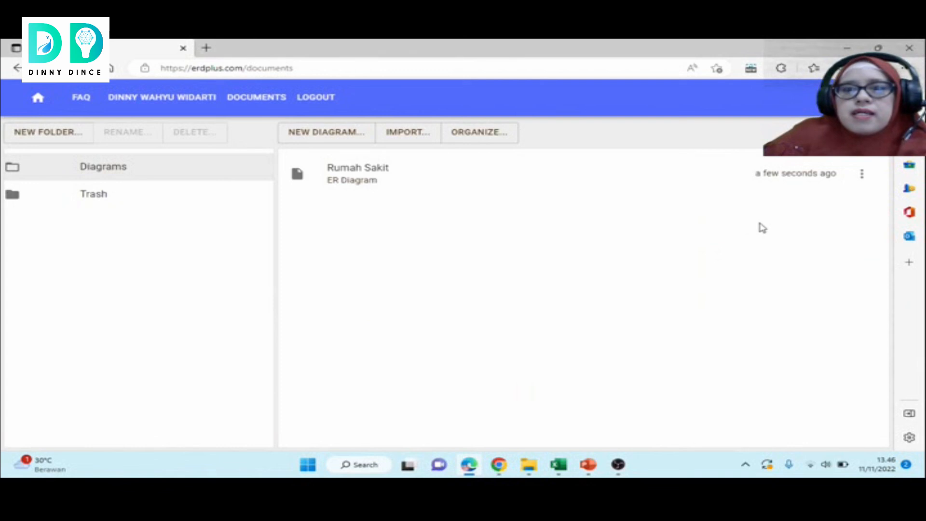
- Convert the Rumah Sakit ER diagram to a relational schema named Rumah Sakit, without opening it for editing
click(862, 174)
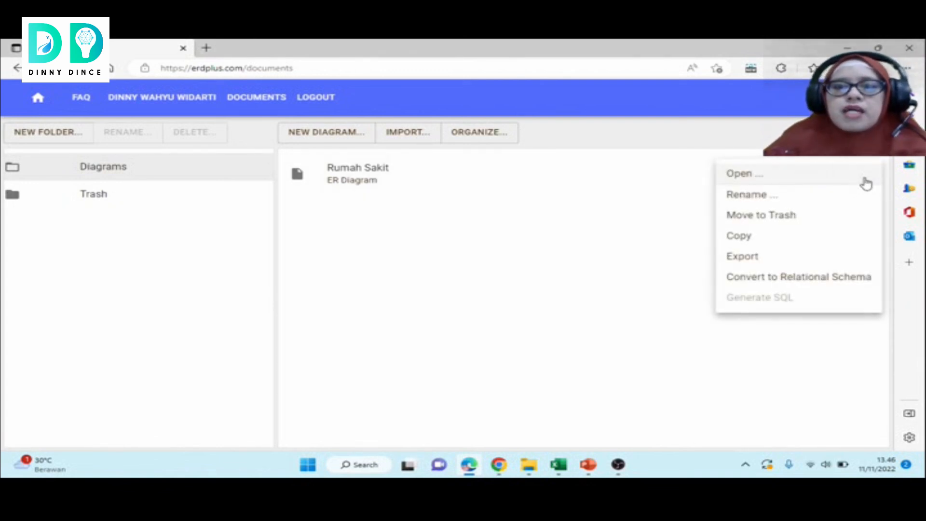
click(823, 284)
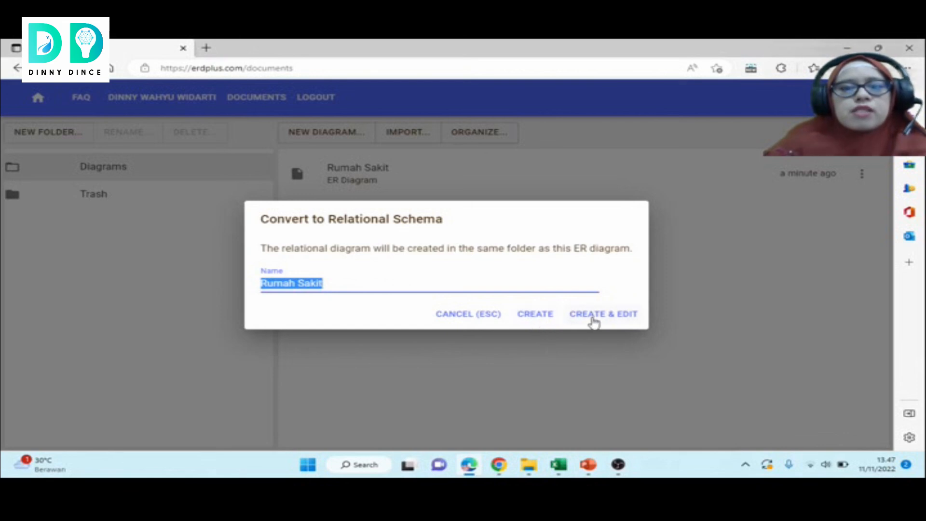
click(536, 316)
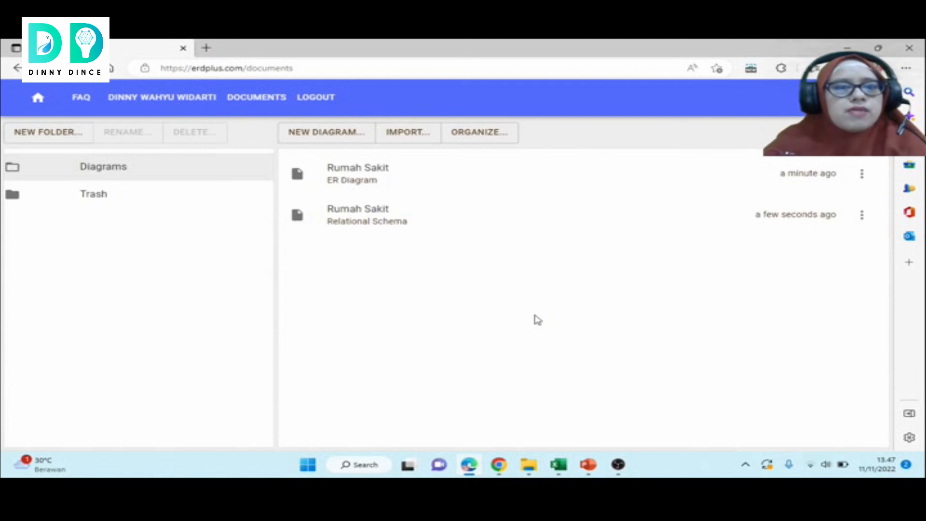
- Open the Rumah Sakit relational schema and spread out its tables, with BERI on the far right, DOKTER to its upper left and OBAT below DOKTER
click(358, 218)
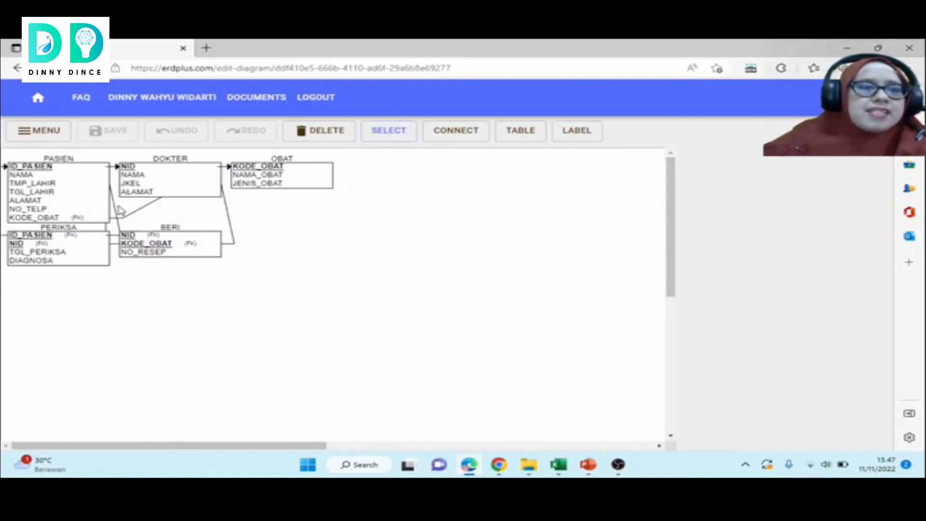
drag(68, 205, 98, 207)
drag(178, 248, 351, 293)
drag(296, 182, 219, 314)
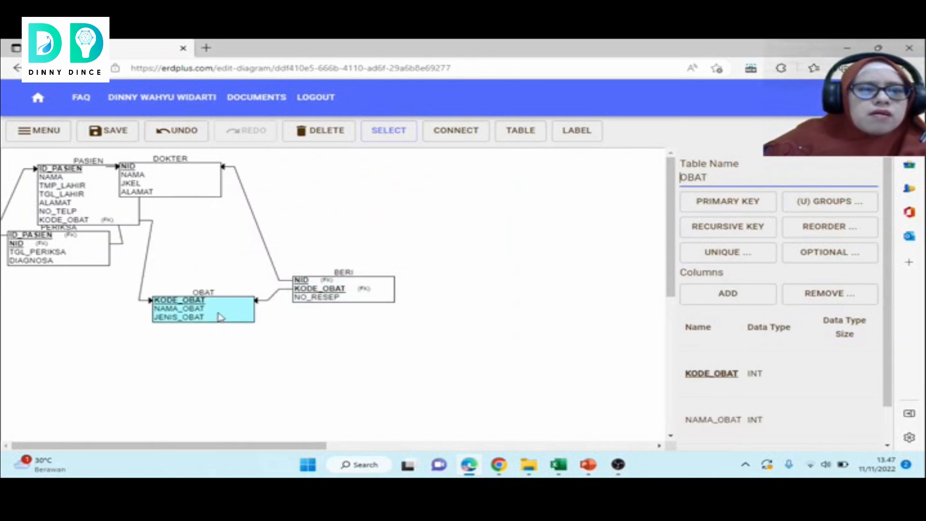
drag(330, 294, 506, 296)
drag(249, 314, 384, 353)
drag(186, 189, 361, 216)
- Place the PASIEN table at the lower left with PERIKSA above it, and shift DOKTER and BERI slightly left to even out the layout
drag(91, 217, 79, 370)
drag(77, 253, 222, 253)
drag(77, 357, 112, 350)
drag(203, 260, 165, 227)
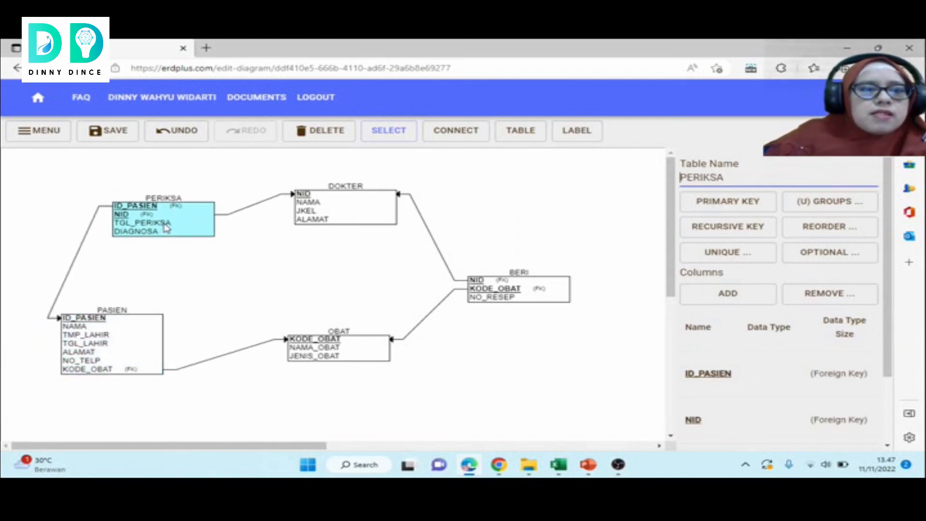
mouse_move(335, 215)
mouse_down()
mouse_move(350, 218)
mouse_move(338, 226)
mouse_move(327, 215)
mouse_up()
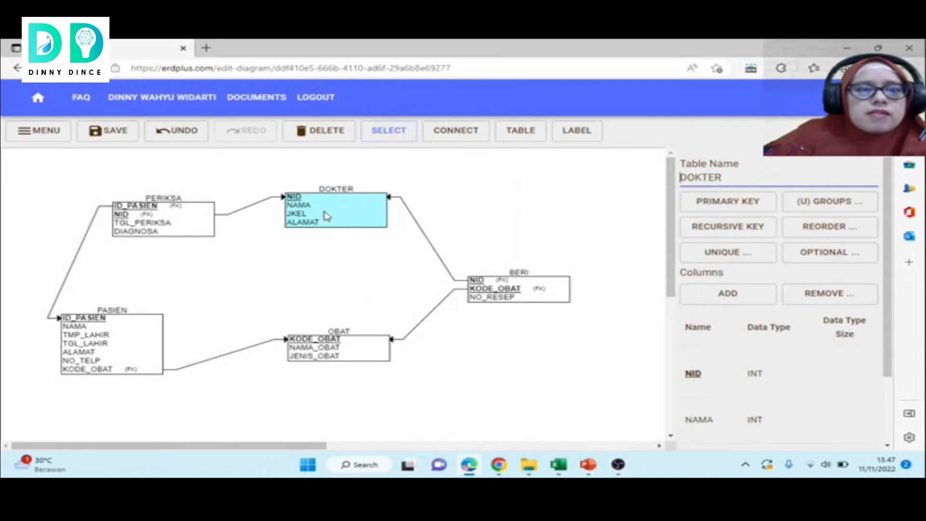
drag(489, 281, 467, 277)
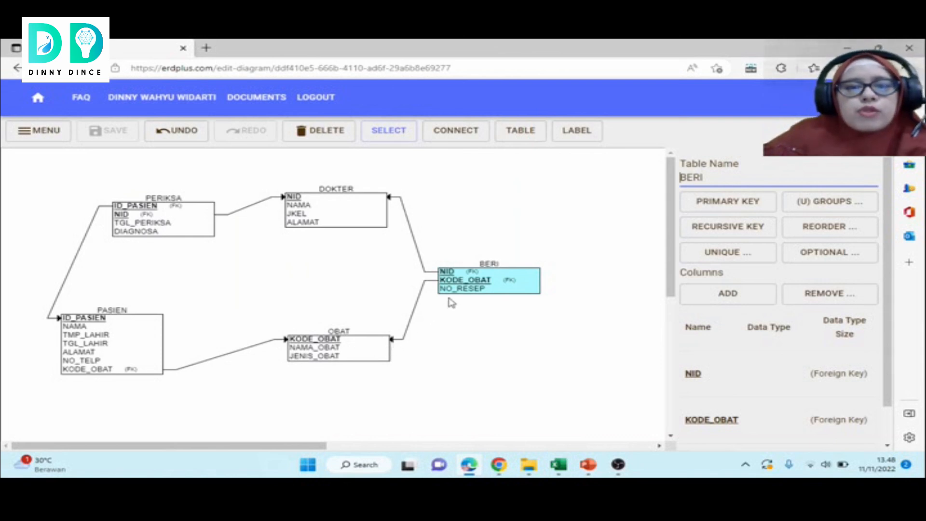
drag(147, 335, 165, 320)
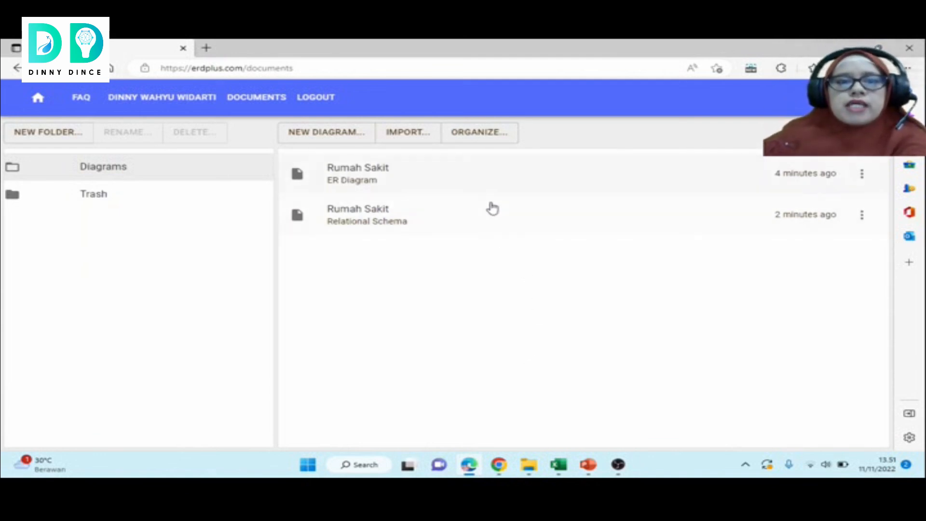
click(863, 177)
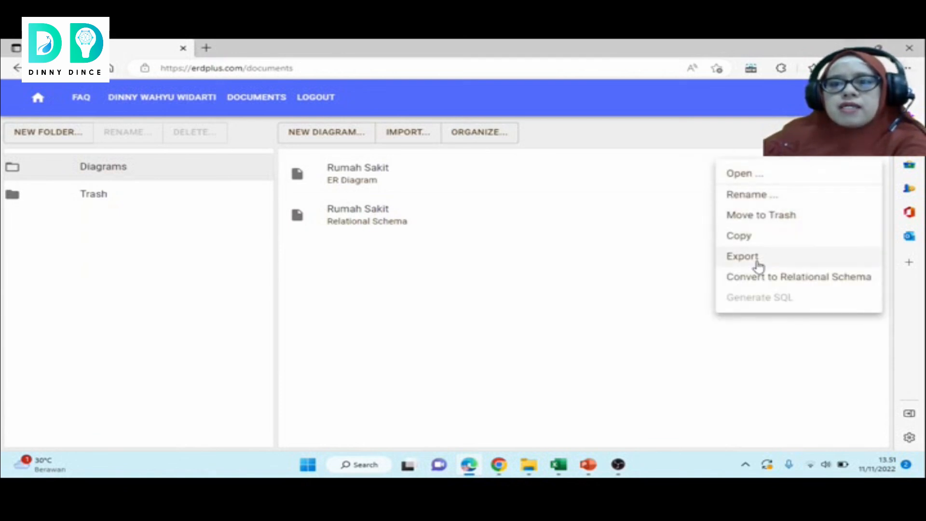
click(591, 289)
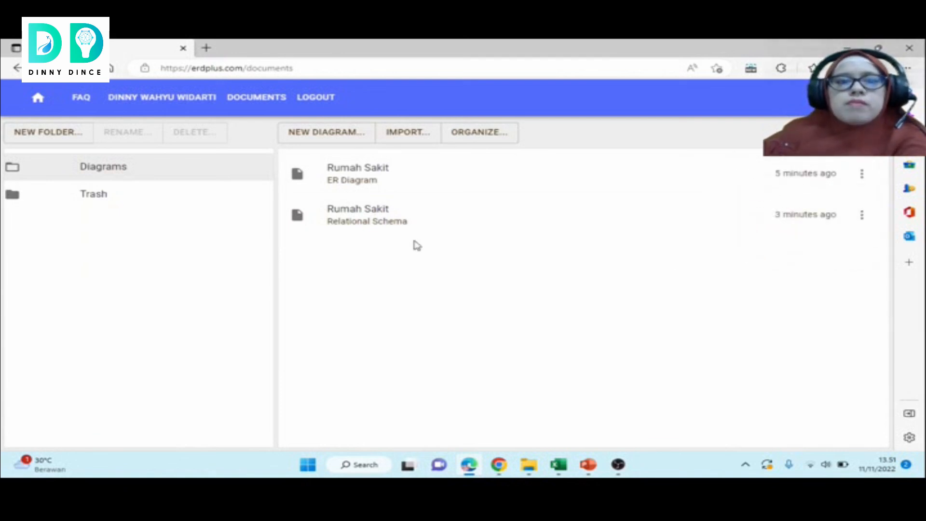
- Export the Rumah Sakit relational schema as an .erdplus file, check it in the Downloads folder, and return to the documents list
click(863, 216)
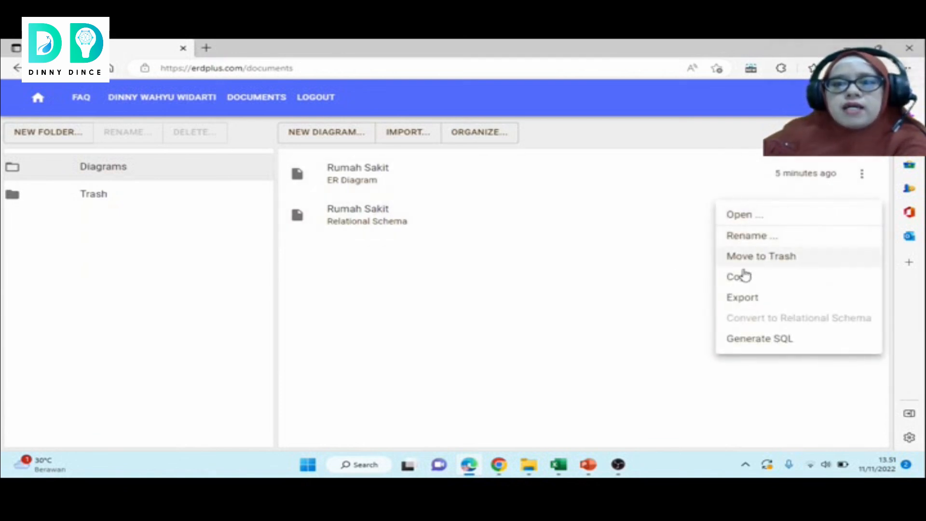
click(746, 301)
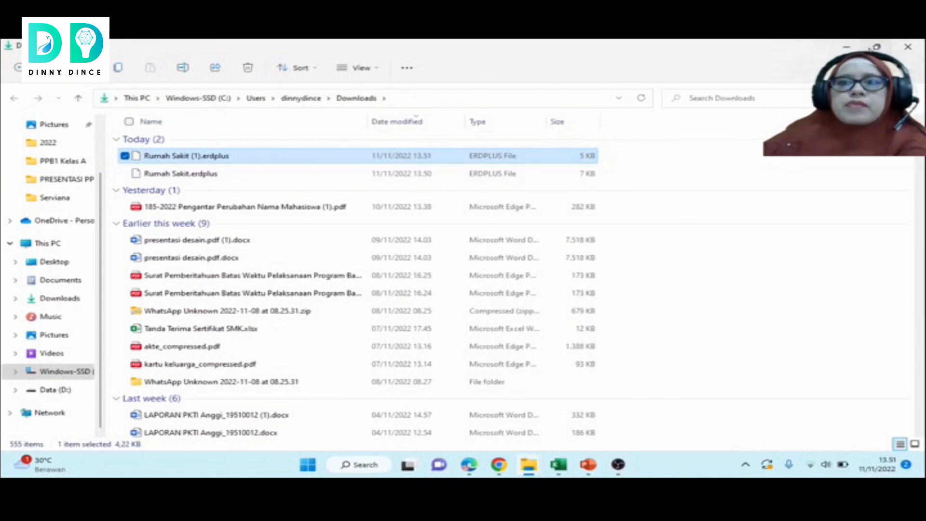
click(847, 47)
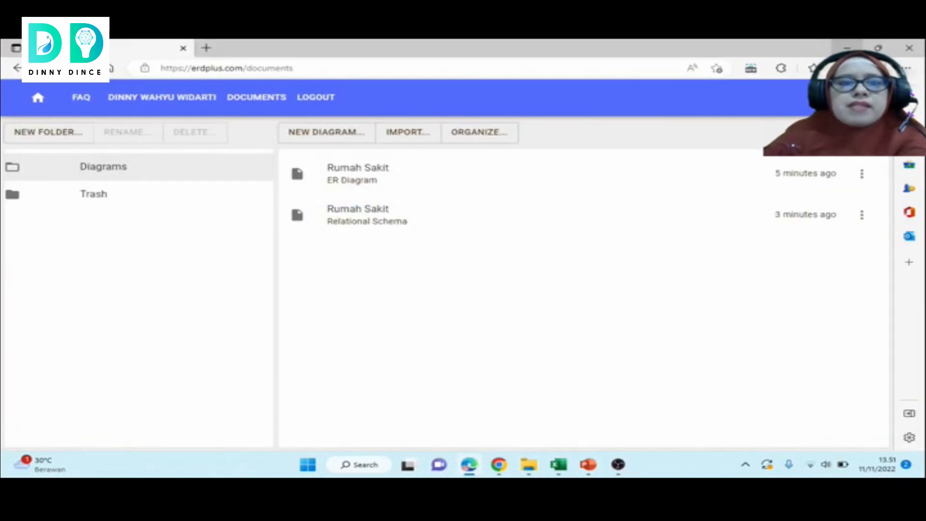